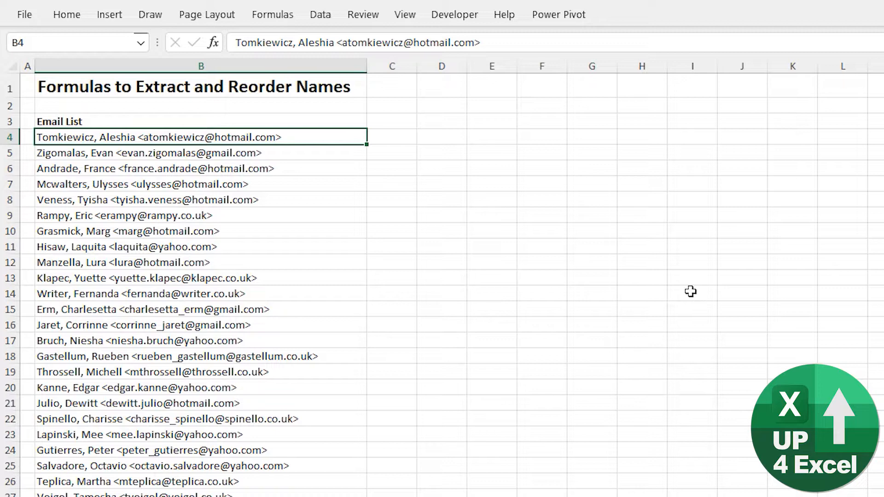
# - Convert the email list in B3:B476 into a table with headers and apply a grey banded table style
pyautogui.hotkey('ctrl', 't')
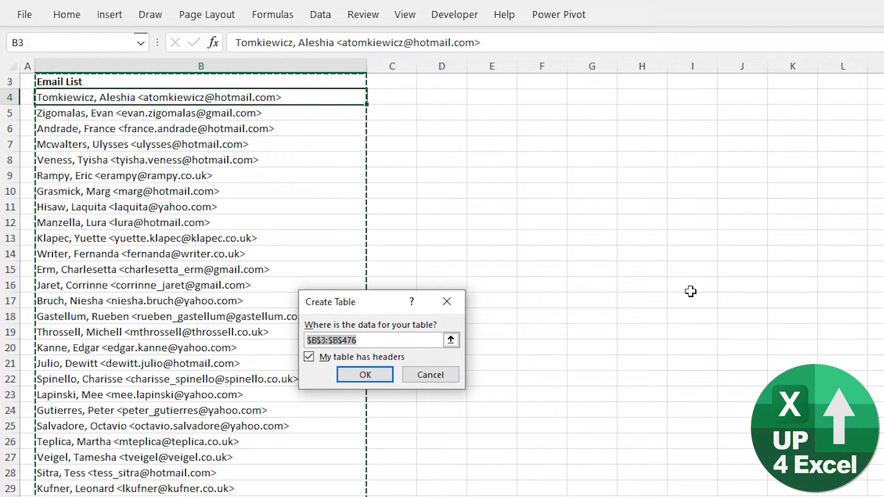
pyautogui.press('Return')
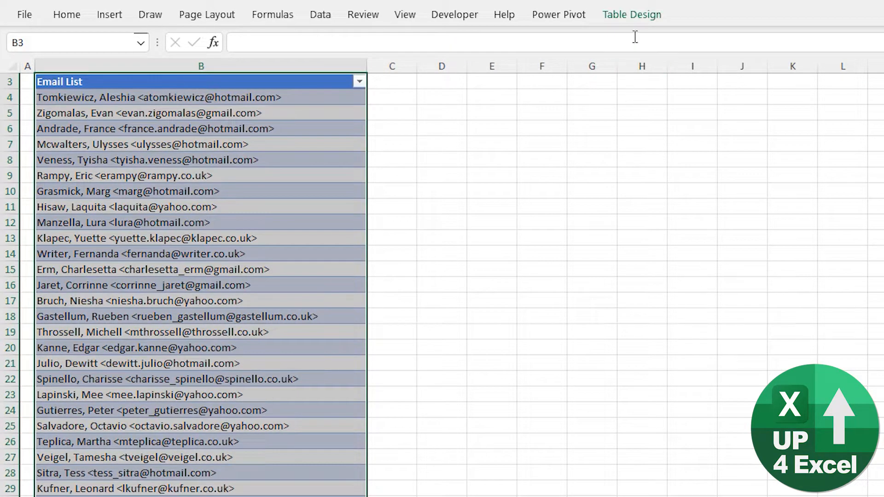
pyautogui.click(633, 18)
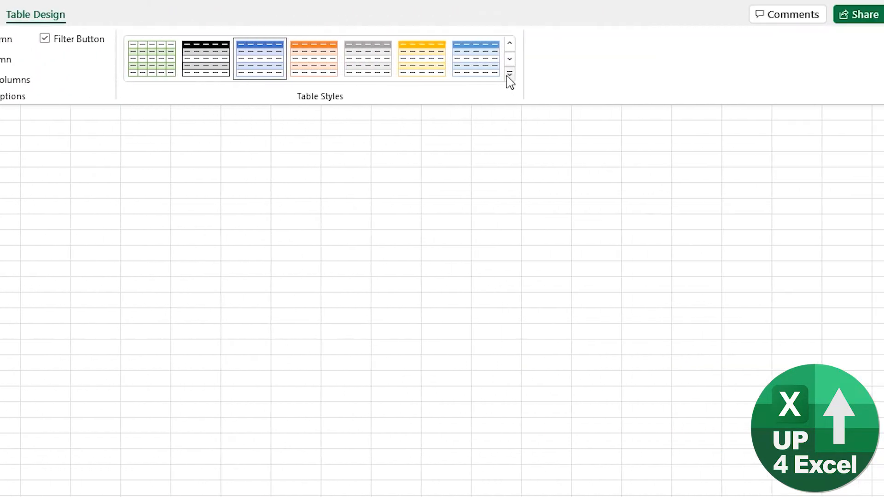
pyautogui.click(507, 81)
pyautogui.click(298, 367)
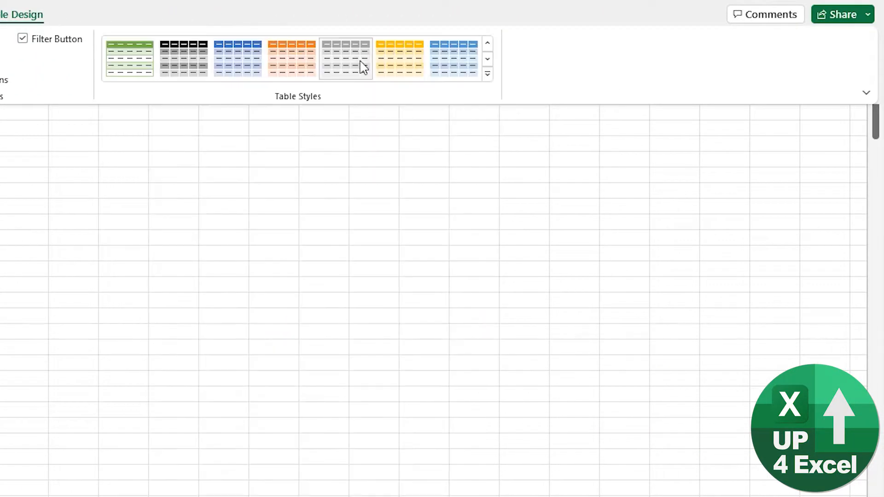
pyautogui.rightClick(354, 54)
pyautogui.click(400, 182)
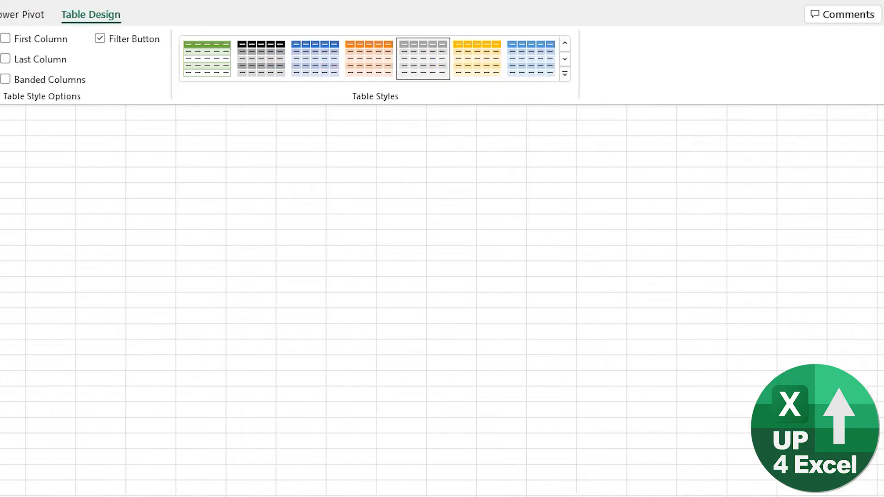
# - Add a new table column beside the email list with the header ", posn" in C3
pyautogui.hotkey('ctrl', 'Up')
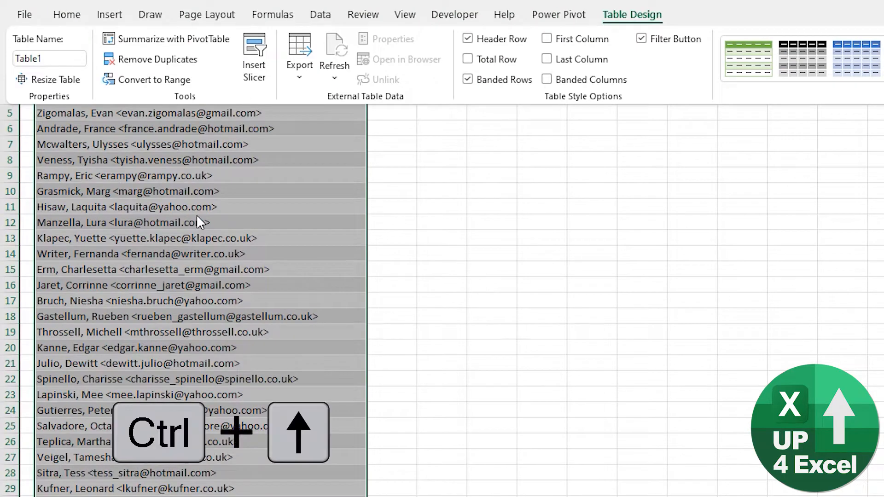
pyautogui.click(197, 215)
pyautogui.press('Up')
pyautogui.press('Up')
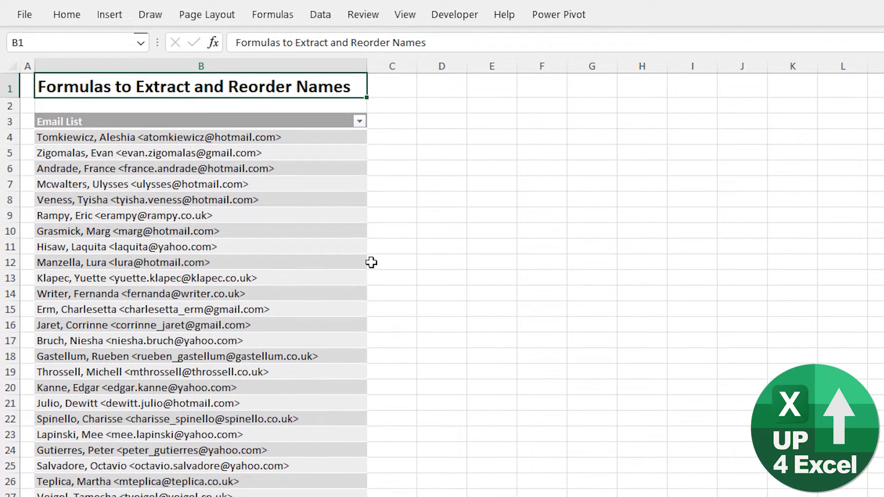
pyautogui.press('Down')
pyautogui.press('Down')
pyautogui.press('Down')
pyautogui.press('Right')
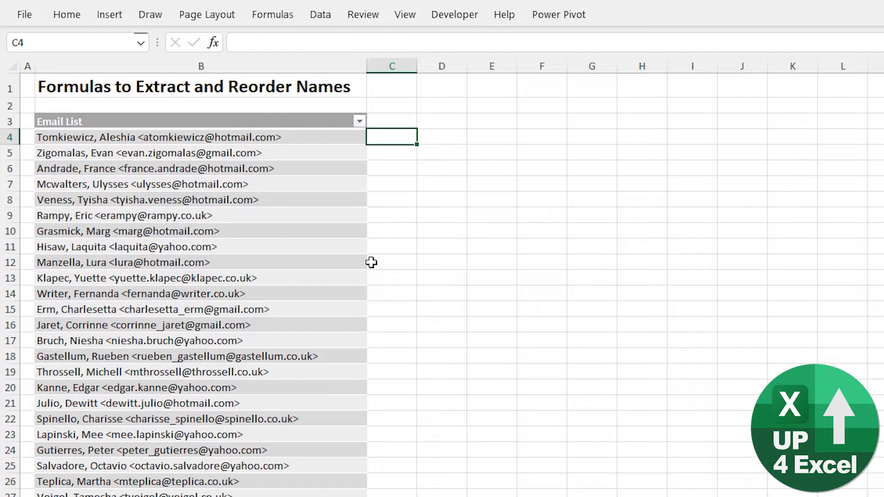
pyautogui.press('Up')
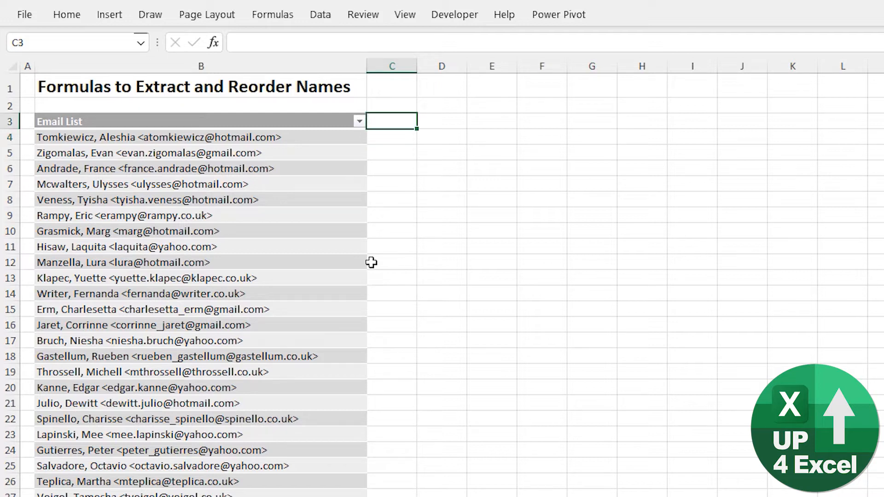
pyautogui.write(', posn')
pyautogui.press('Return')
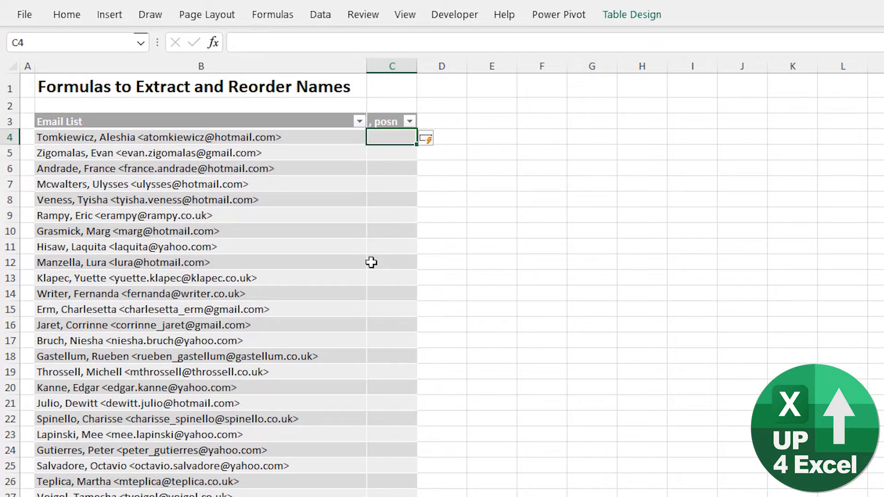
# - Fill the ", posn" column with the formula =FIND(",",[@[Email List]]), entered in C4
pyautogui.write('=find(')
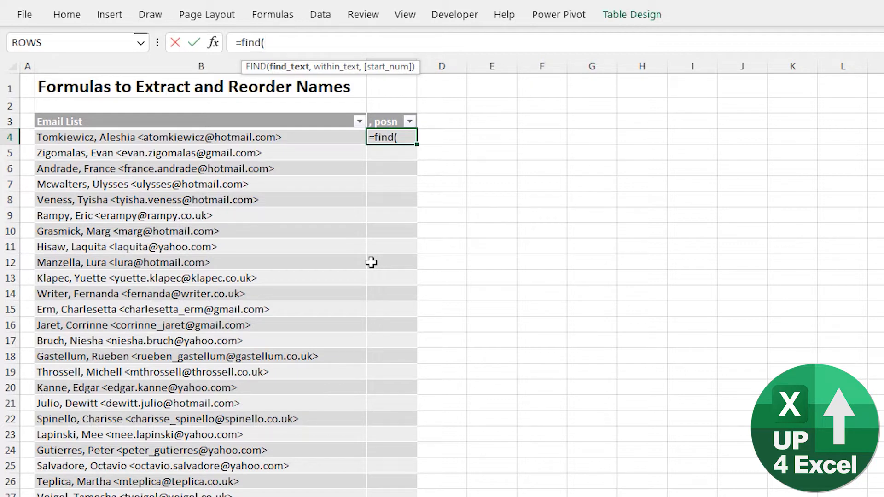
pyautogui.write('",",')
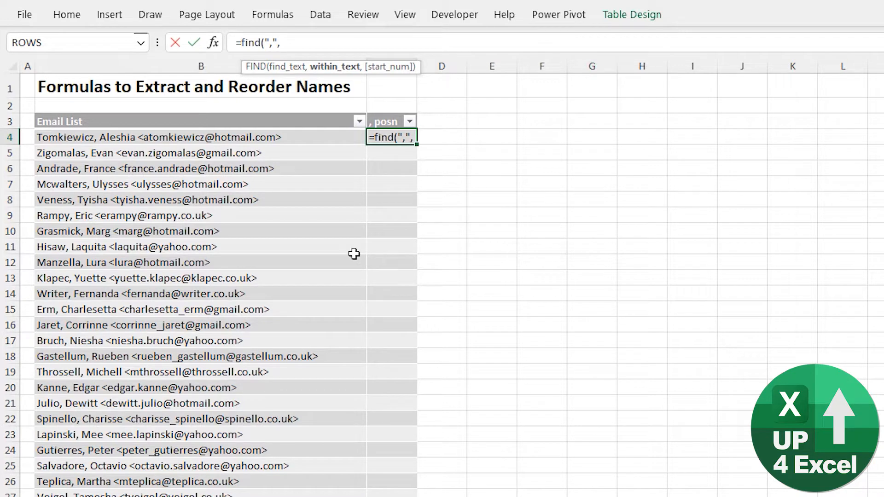
pyautogui.click(239, 131)
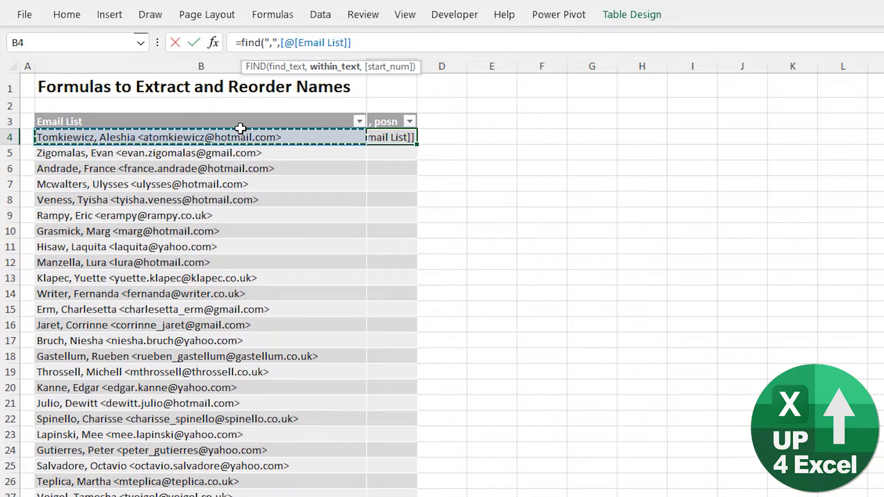
pyautogui.write(')')
pyautogui.press('Return')
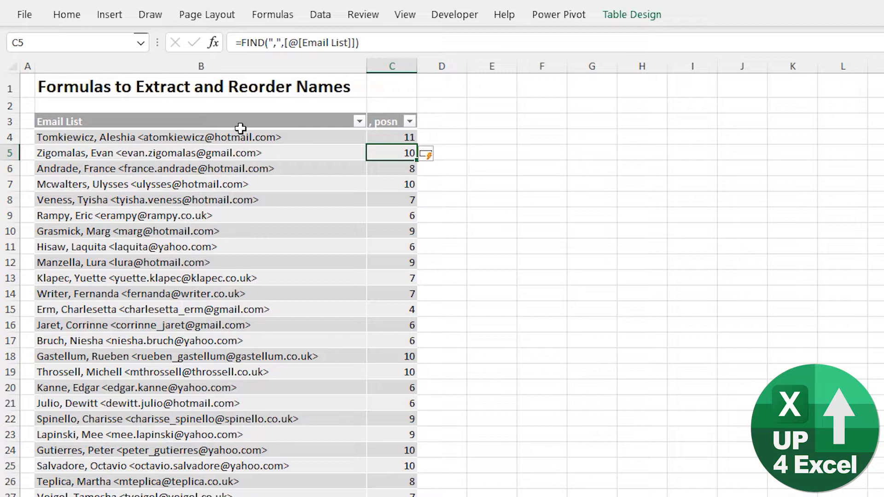
# - Compare the comma positions in several rows with the matching entries in the Email List column
pyautogui.press('Up')
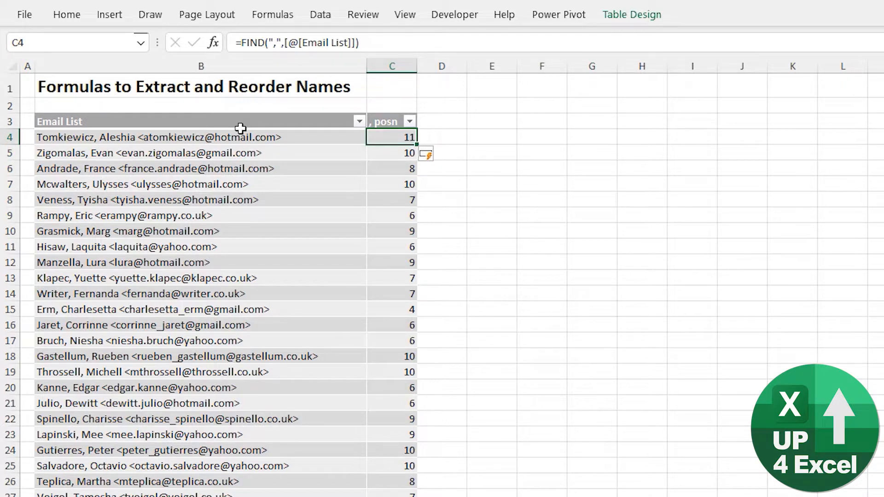
pyautogui.press('Down')
pyautogui.press('Down')
pyautogui.press('Down')
pyautogui.press('Down')
pyautogui.press('Down')
pyautogui.press('Left')
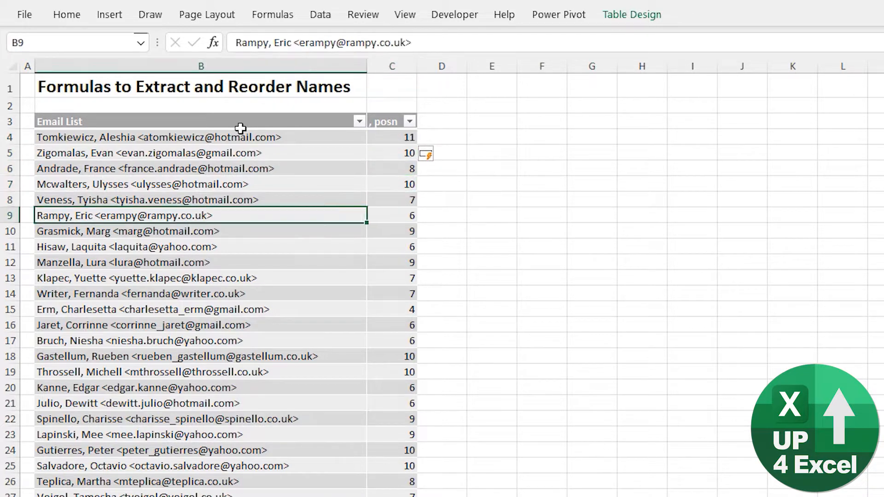
pyautogui.press('Down')
pyautogui.press('Down')
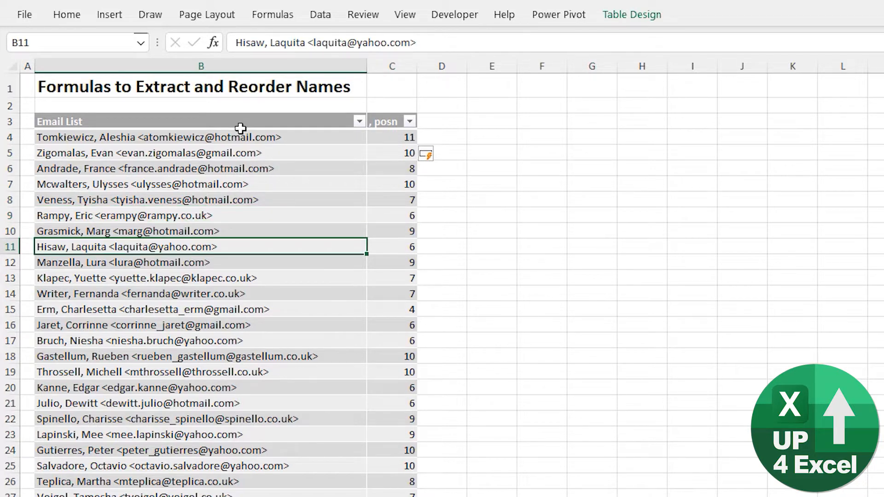
pyautogui.press('Right')
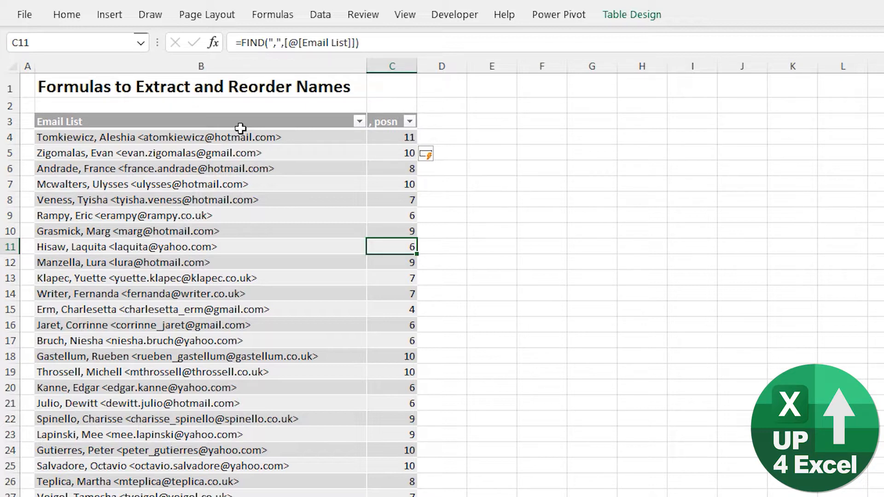
pyautogui.press('Right')
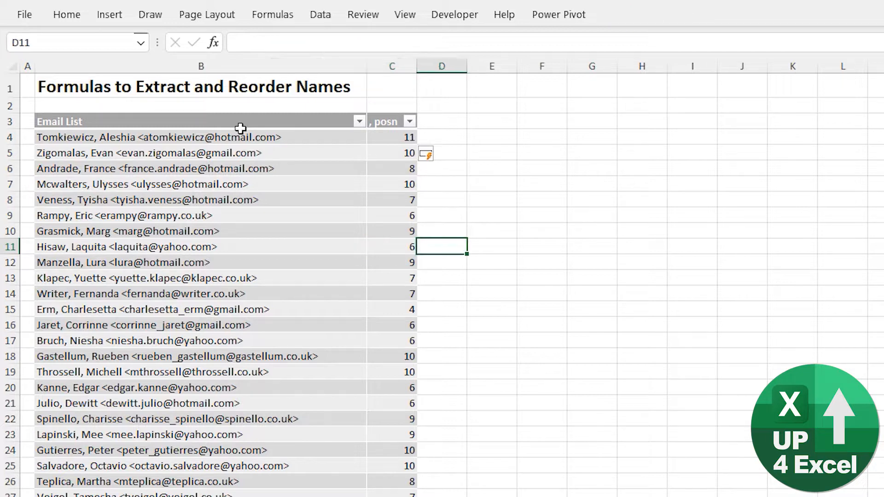
pyautogui.press('Down')
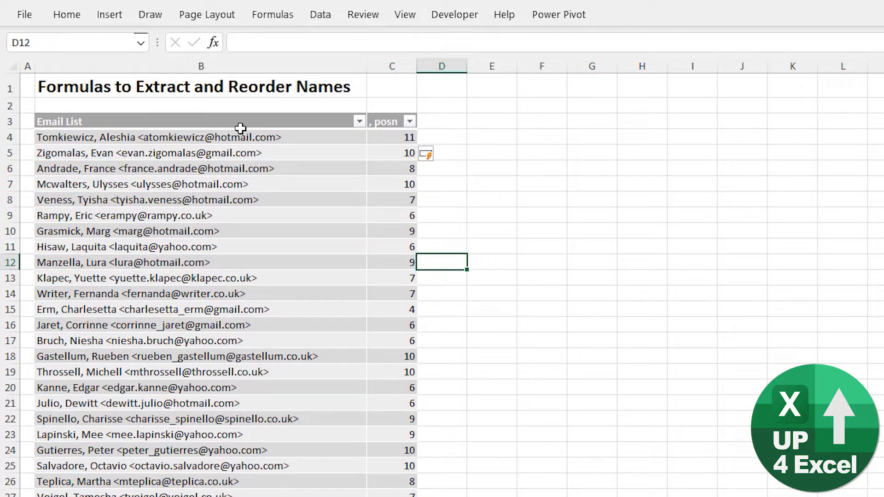
pyautogui.press('Left')
pyautogui.press('Left')
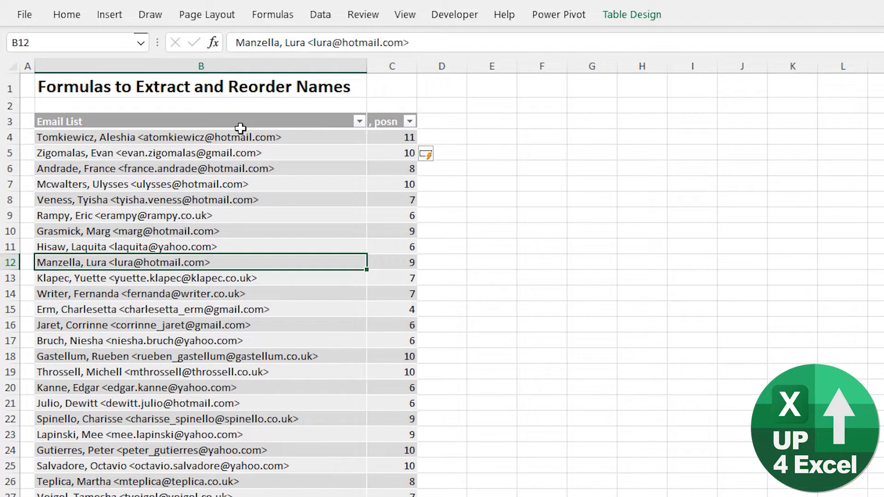
# - Create a new table column D with the formula =FIND("<",[@[Email List]]), entered in D12
pyautogui.press('Right')
pyautogui.press('Right')
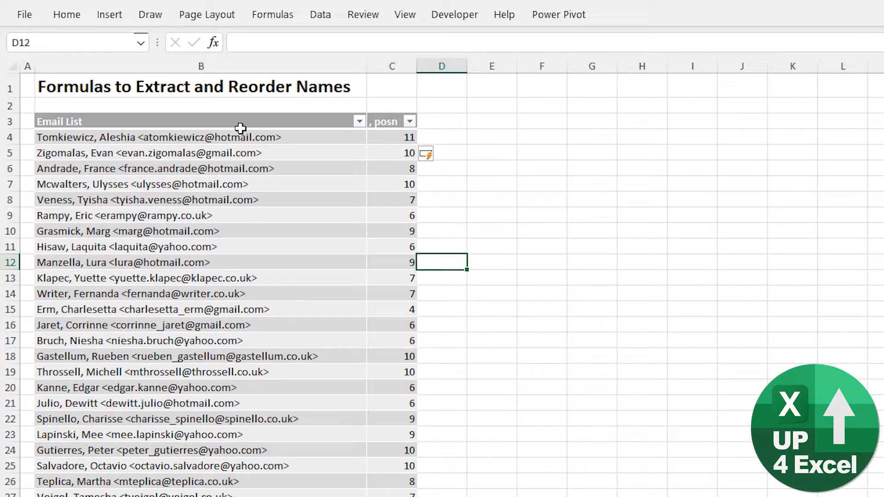
pyautogui.write('=find')
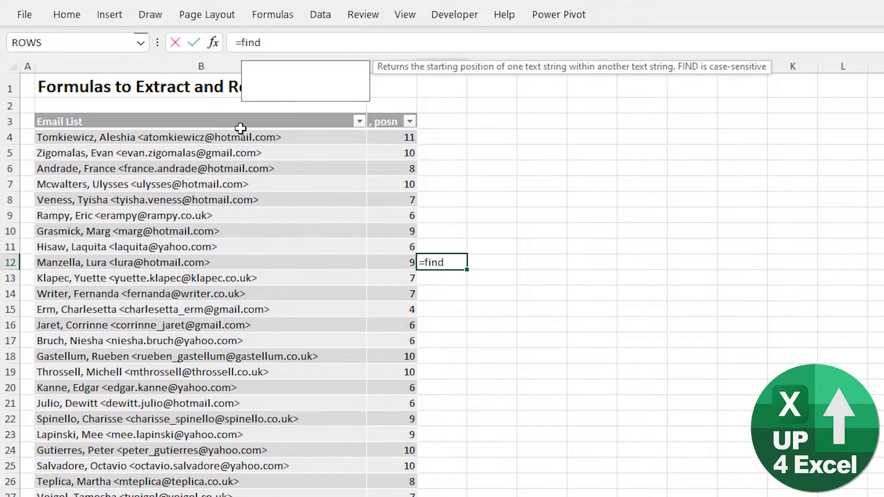
pyautogui.write('("<"')
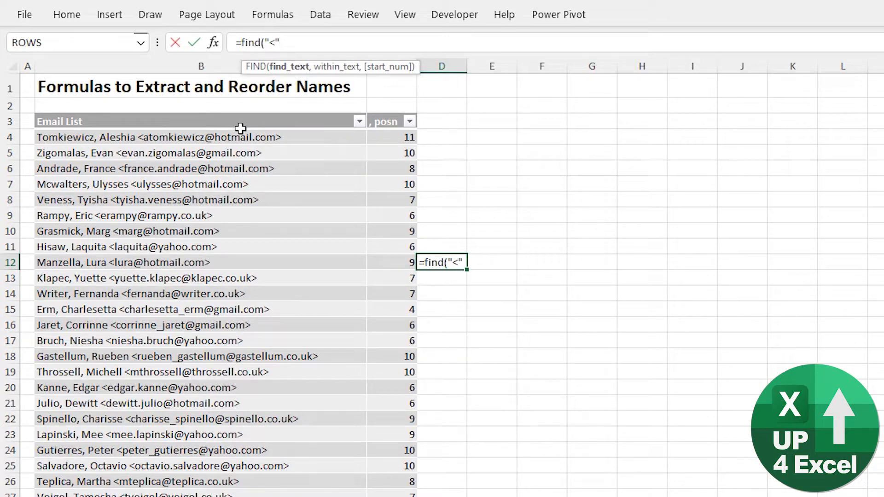
pyautogui.write(',')
pyautogui.press('Left')
pyautogui.press('Left')
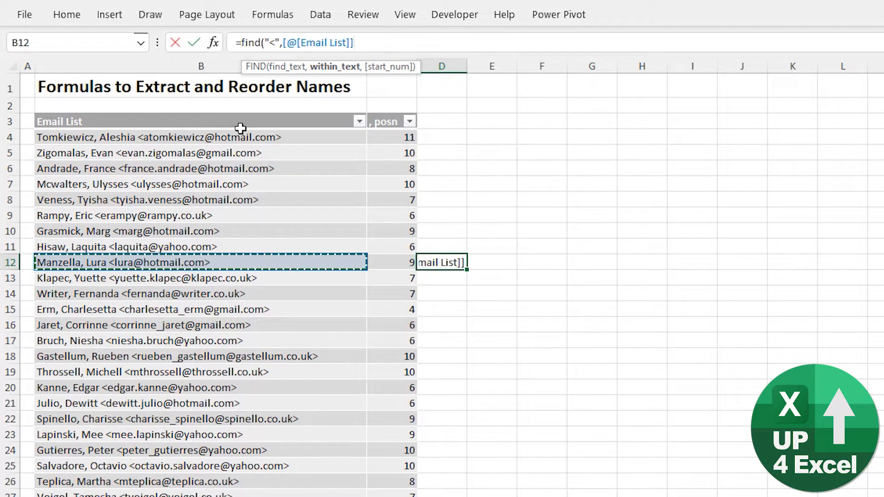
pyautogui.write(')')
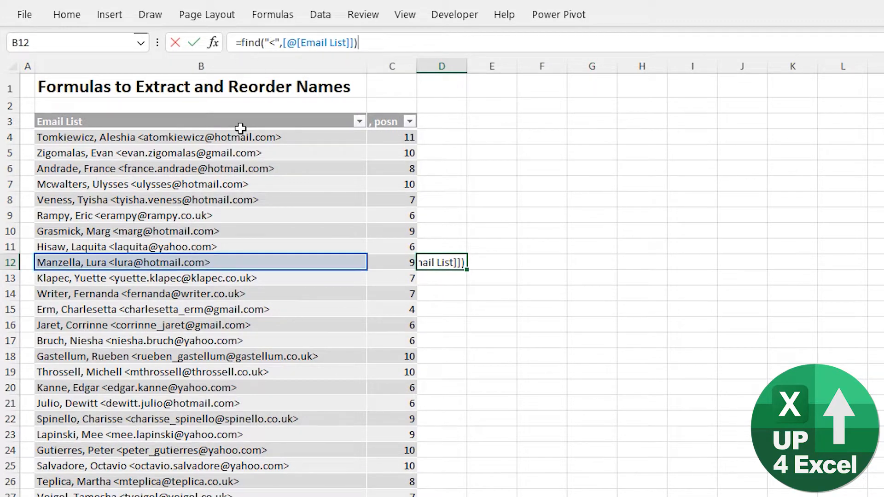
pyautogui.press('Return')
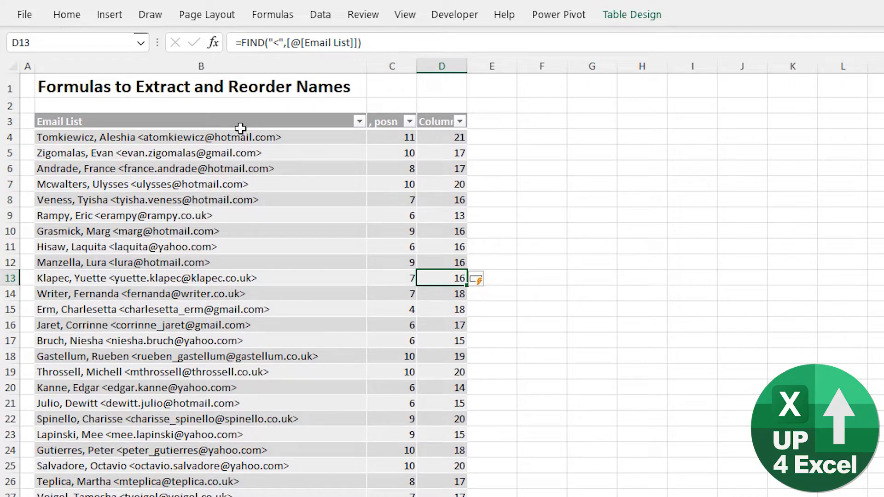
# - Rename the header of the new column in D3 to "< posn"
pyautogui.click(448, 122)
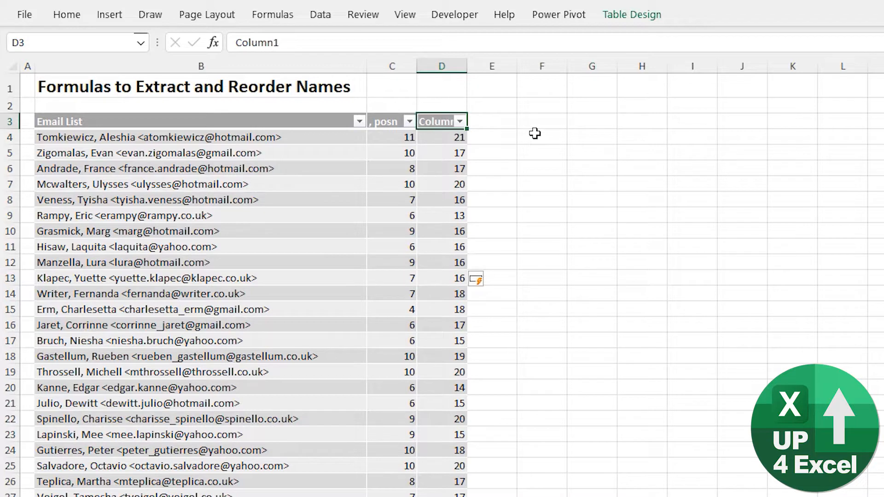
pyautogui.write('< posn')
pyautogui.press('Return')
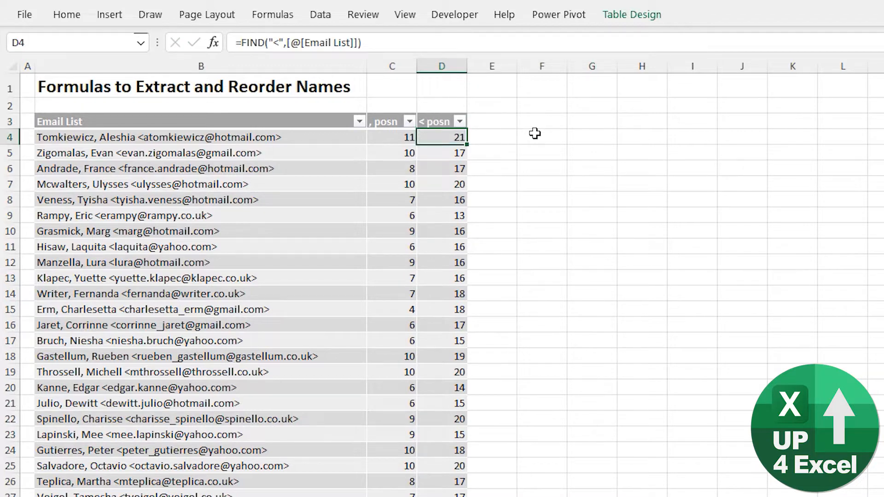
pyautogui.moveTo(459, 306); pyautogui.dragTo(471, 298)
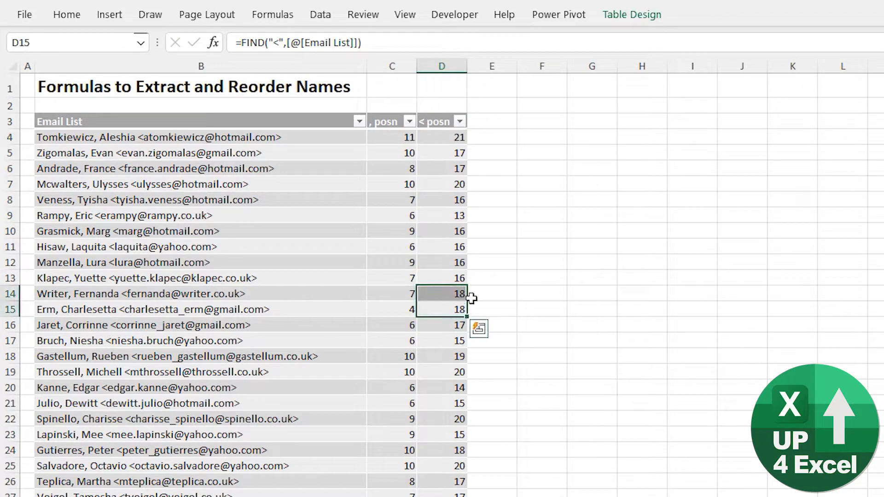
pyautogui.press('Up')
pyautogui.press('Up')
pyautogui.press('Up')
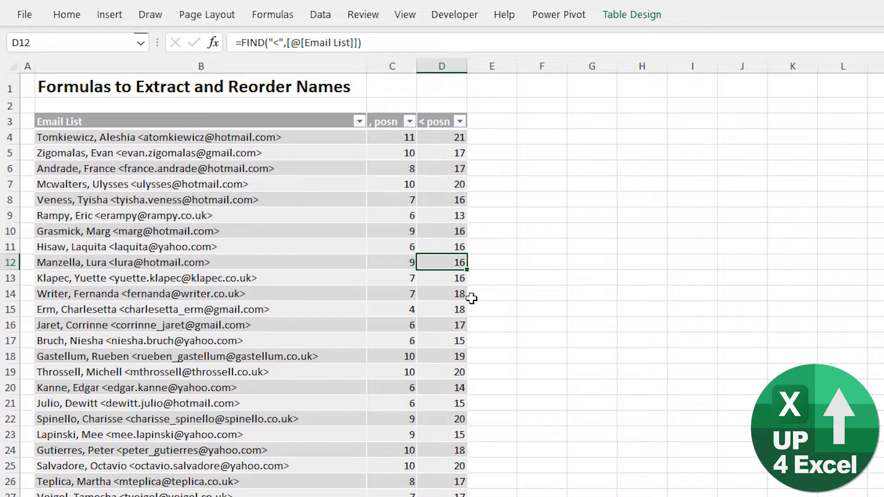
pyautogui.press('Right')
pyautogui.press('Left')
# - Add a new table column headed "Last Name" in E3, beside the "< posn" column
pyautogui.click(487, 120)
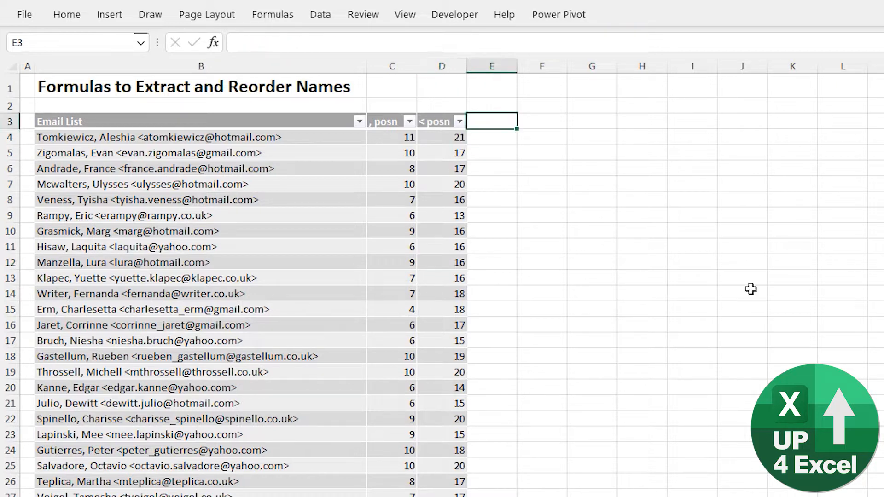
pyautogui.press('Down')
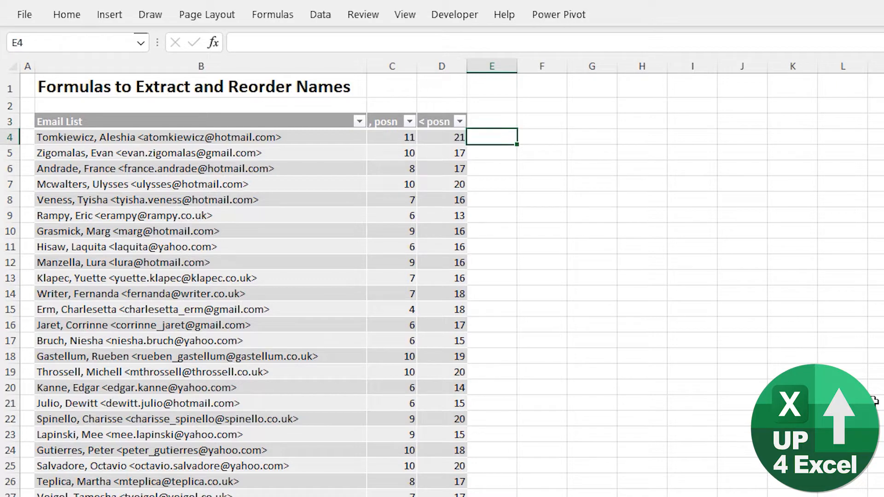
pyautogui.press('Up')
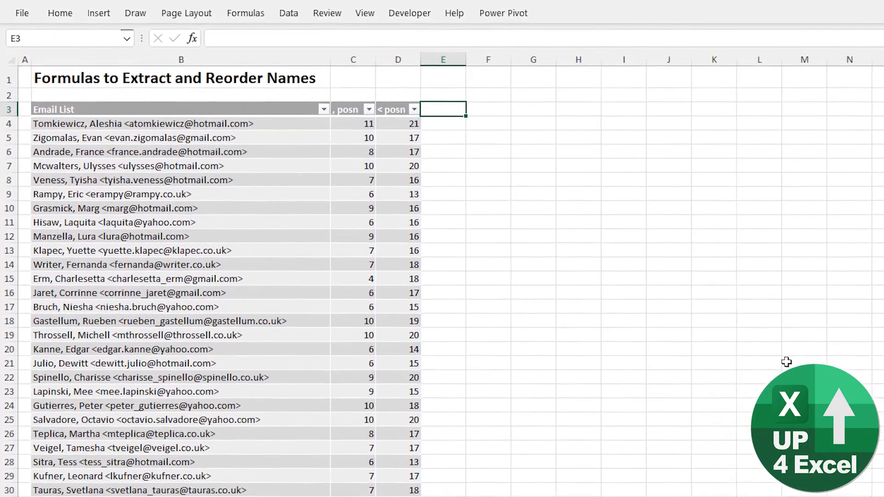
pyautogui.write('Last')
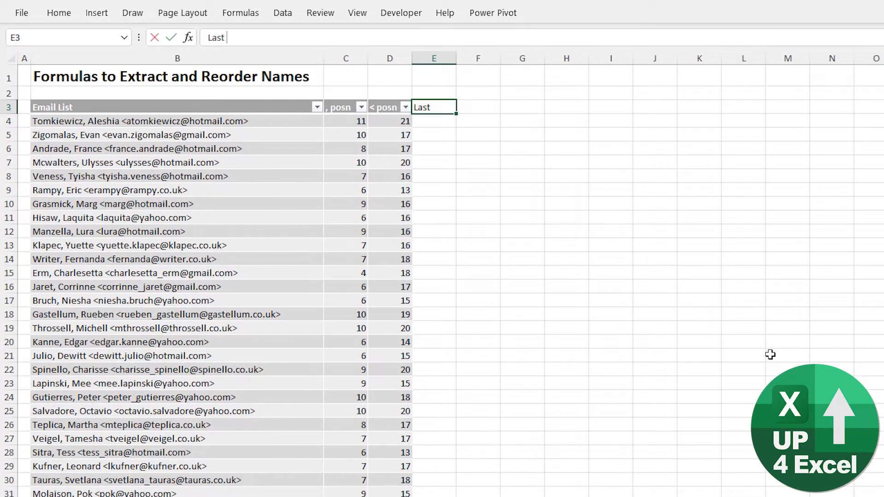
pyautogui.write(' Name')
pyautogui.press('Return')
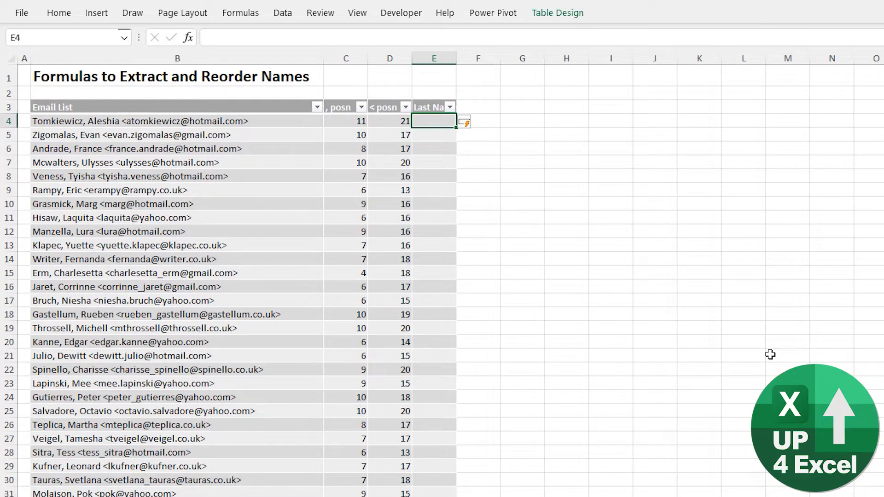
# - Fill the Last Name column with the formula =LEFT([@[Email List]],[@[, posn]]), entered in E4
pyautogui.press('Left')
pyautogui.press('Left')
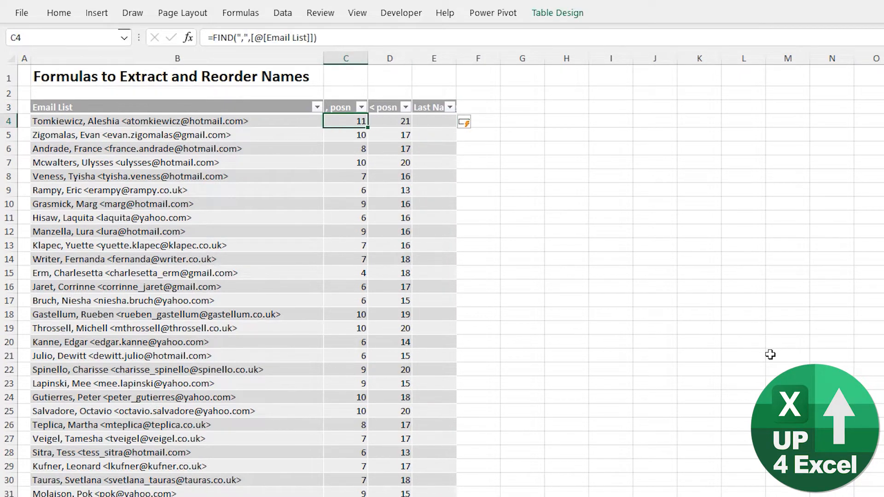
pyautogui.press('Right')
pyautogui.press('Right')
pyautogui.write('=l')
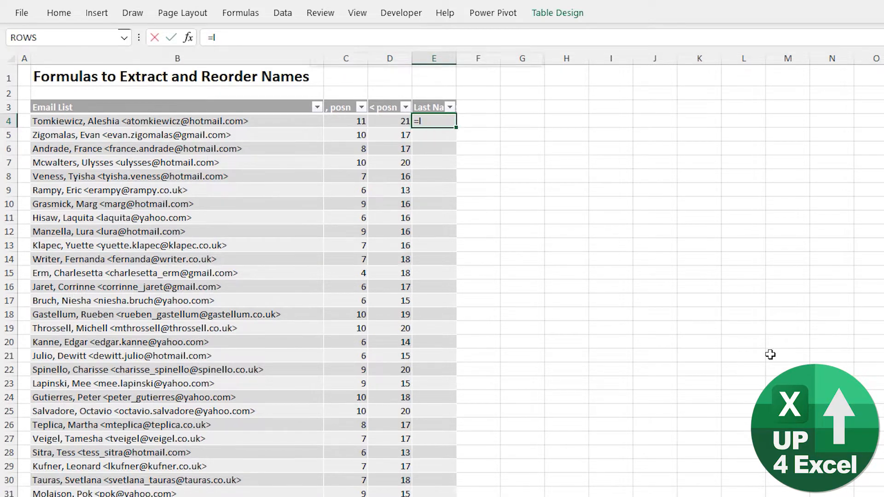
pyautogui.write('ef')
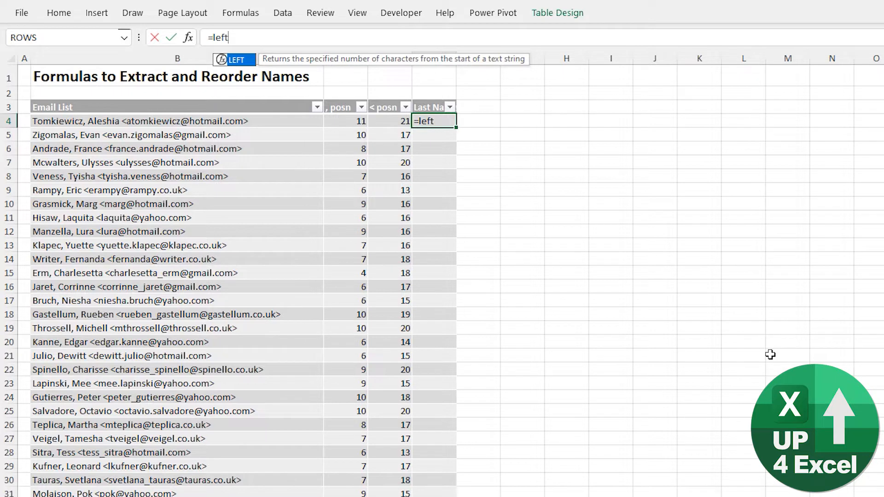
pyautogui.write('t')
pyautogui.press('Tab')
pyautogui.press('Left')
pyautogui.press('Left')
pyautogui.press('Left')
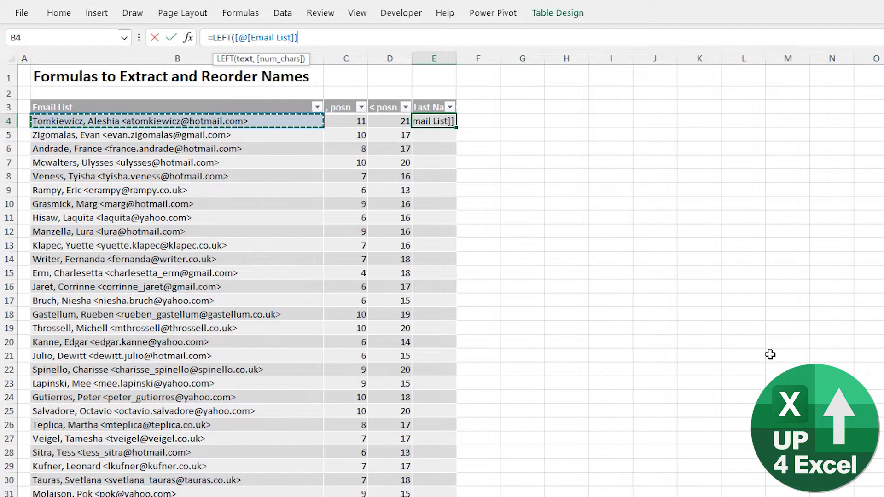
pyautogui.write(',')
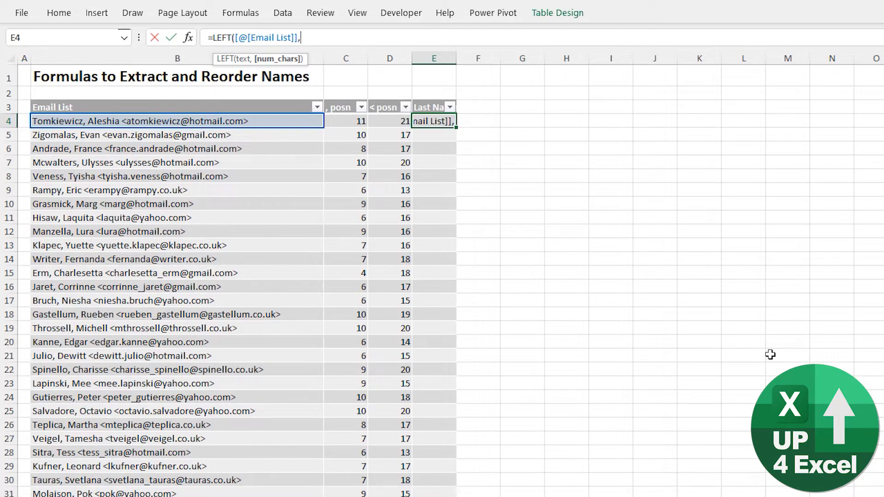
pyautogui.press('Left')
pyautogui.press('Left')
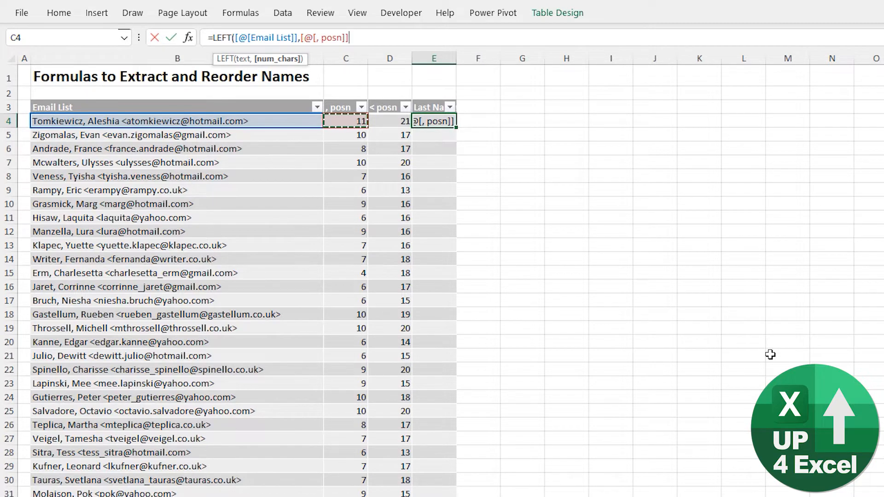
pyautogui.write(')')
pyautogui.press('Return')
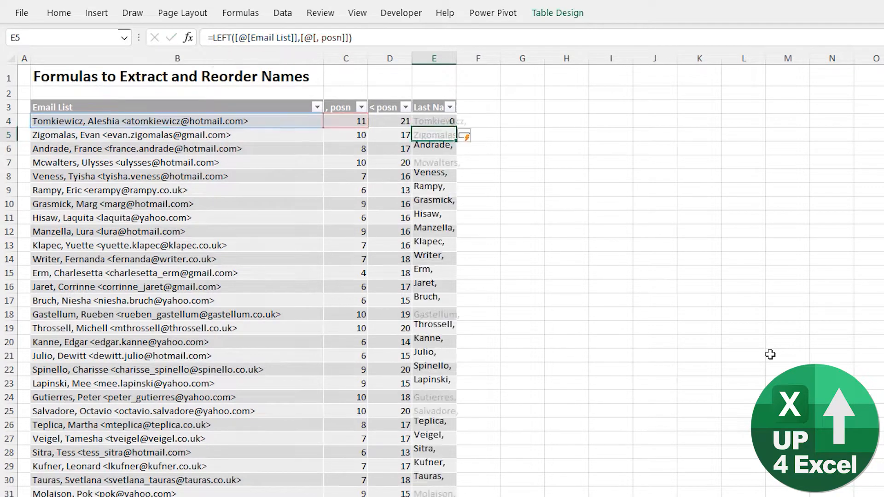
# - Auto-fit column E and change the formula in E5 to =LEFT([@[Email List]],[@[, posn]]-1) to drop the trailing comma
pyautogui.doubleClick(456, 57)
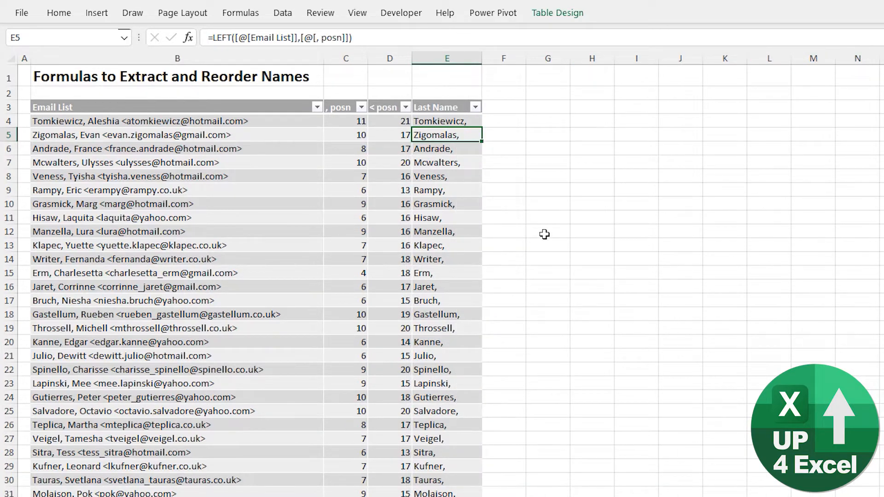
pyautogui.press('F2')
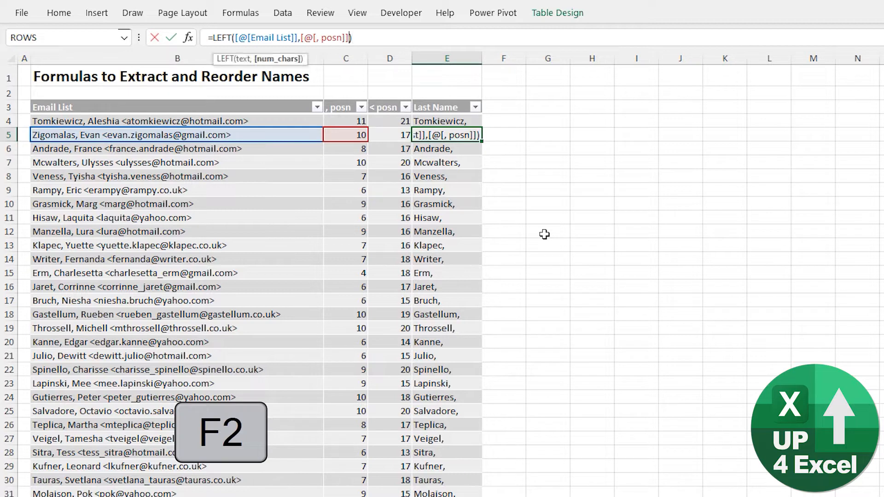
pyautogui.write('-1')
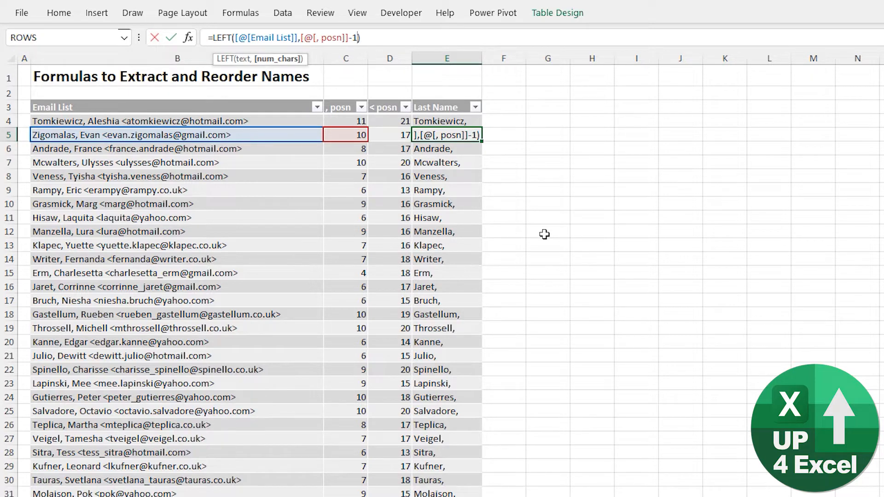
pyautogui.press('Return')
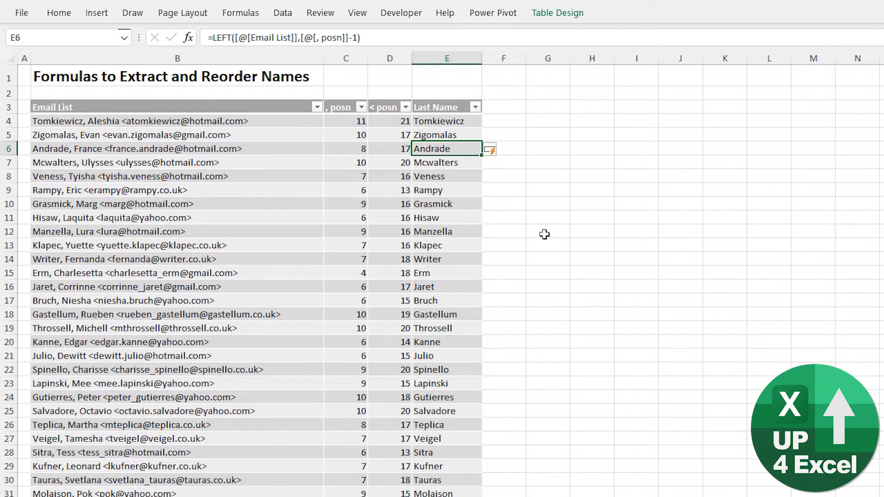
# - Add another table column headed "first Name" in F3, beside the Last Name column
pyautogui.press('Up')
pyautogui.press('Up')
pyautogui.press('Up')
pyautogui.press('Right')
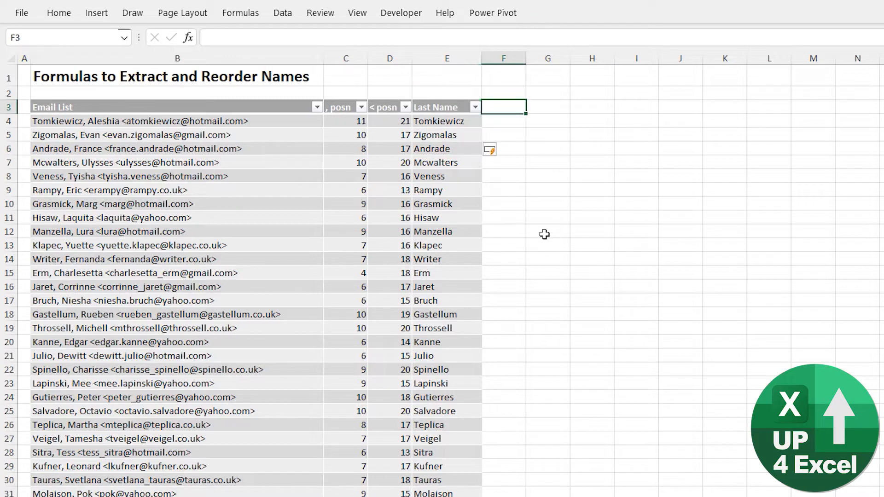
pyautogui.write('first Name')
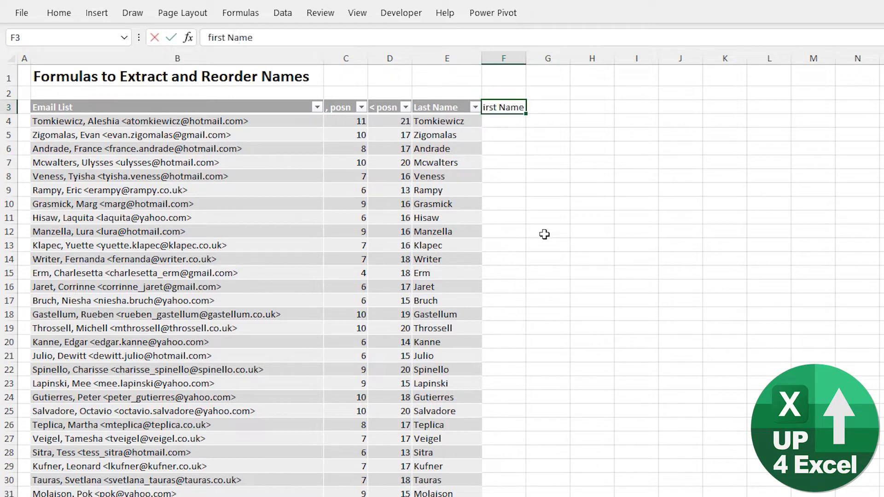
pyautogui.press('Return')
# - Capitalise the header in F3 to read "First Name" and auto-fit the width of column F
pyautogui.press('Up')
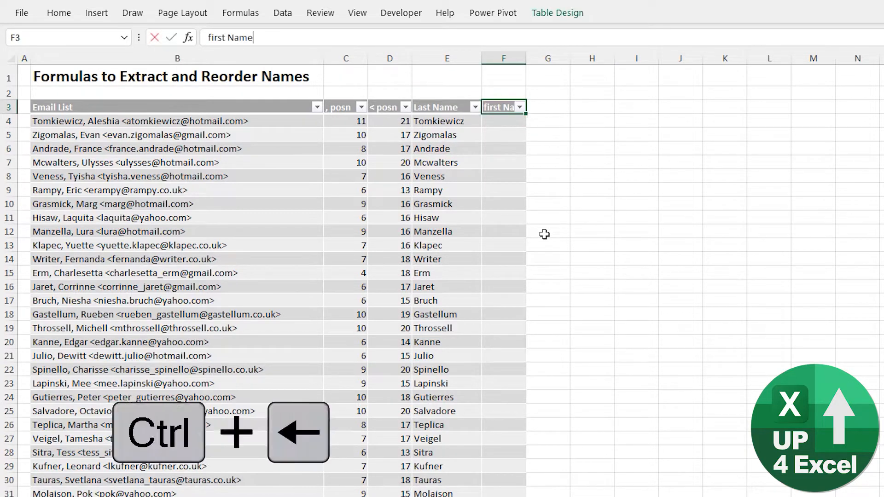
pyautogui.press('F2')
pyautogui.press('Delete')
pyautogui.write('F')
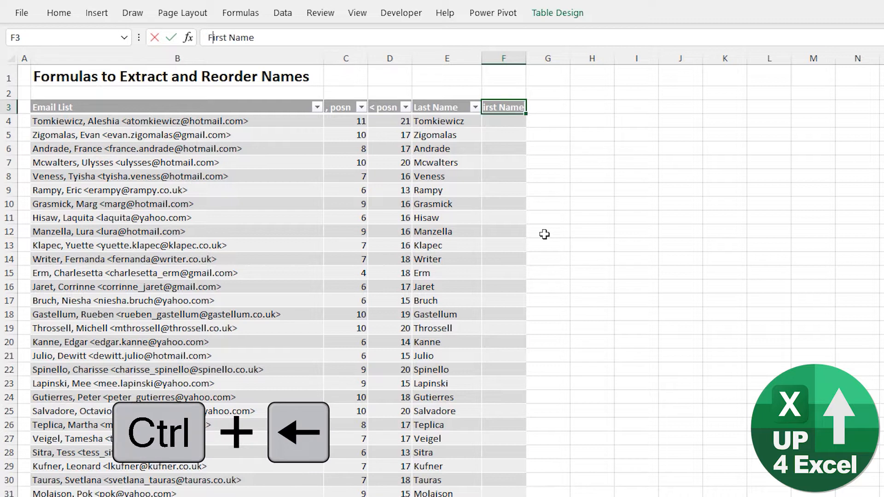
pyautogui.press('Return')
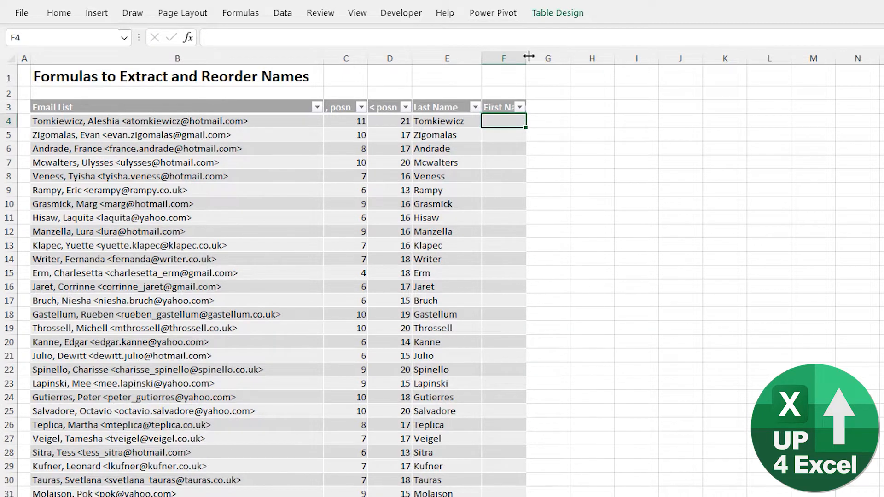
pyautogui.doubleClick(526, 57)
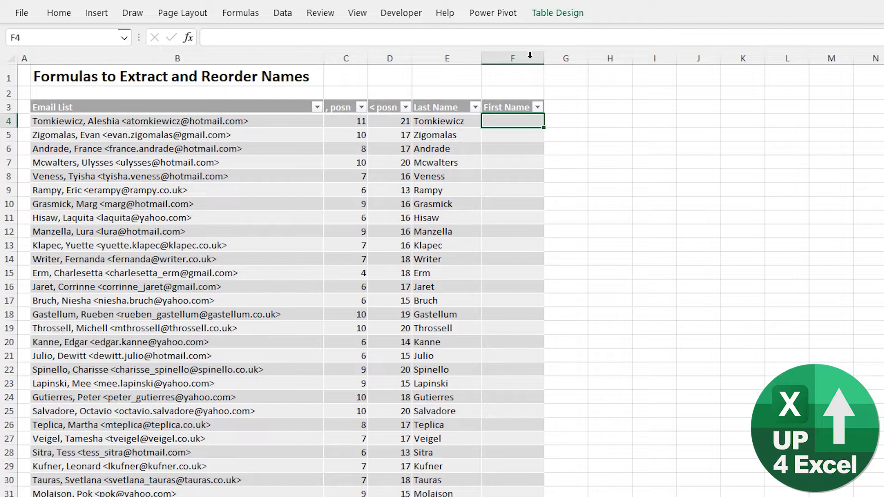
# - Start a MID formula in F4 with [@[Email List]] as the text and [@[, posn]]+2 as the start number
pyautogui.write('=mid')
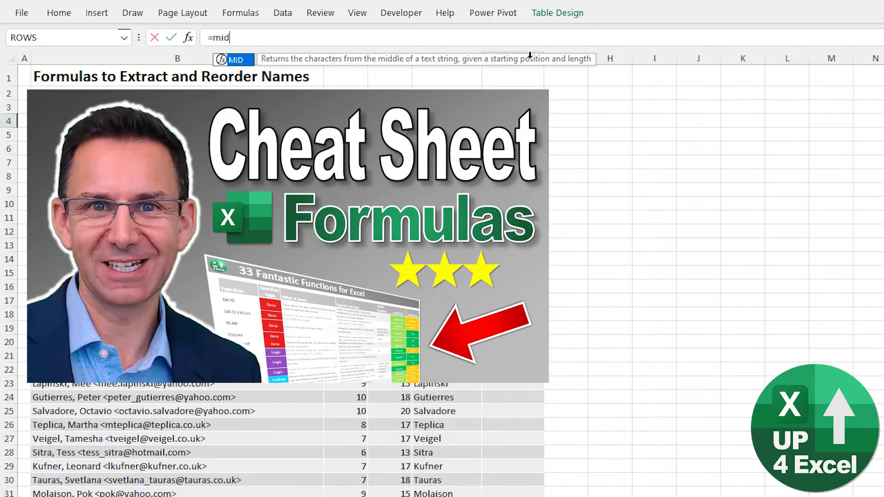
pyautogui.write('(')
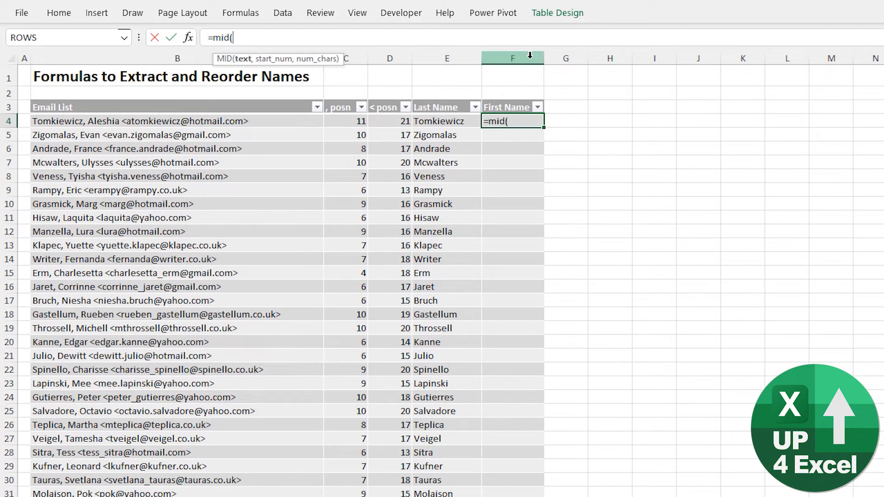
pyautogui.click(235, 122)
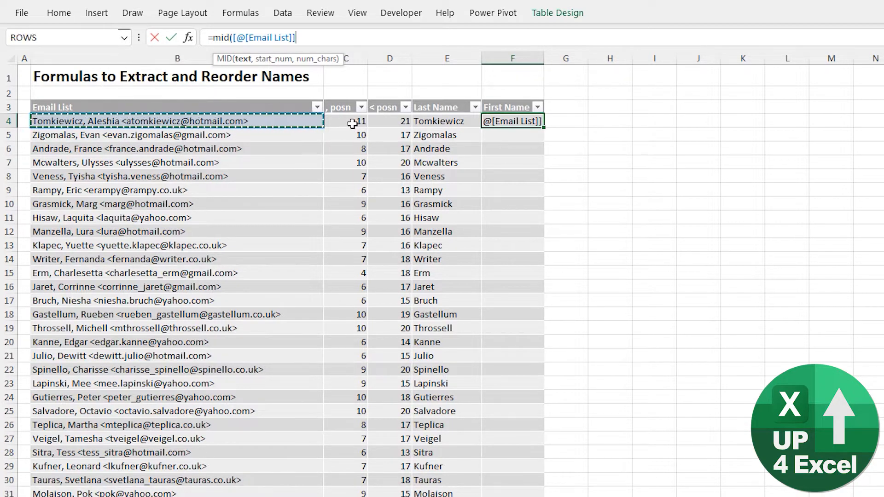
pyautogui.click(309, 113)
pyautogui.click(308, 120)
pyautogui.write(',')
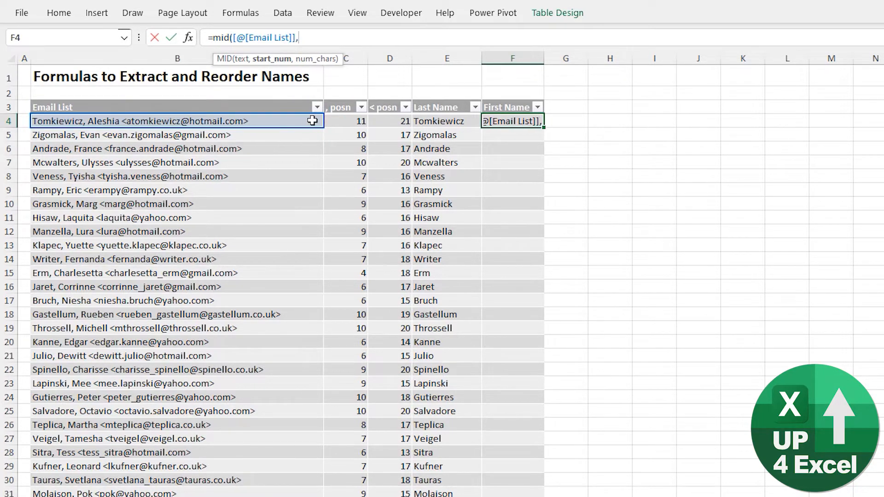
pyautogui.click(343, 120)
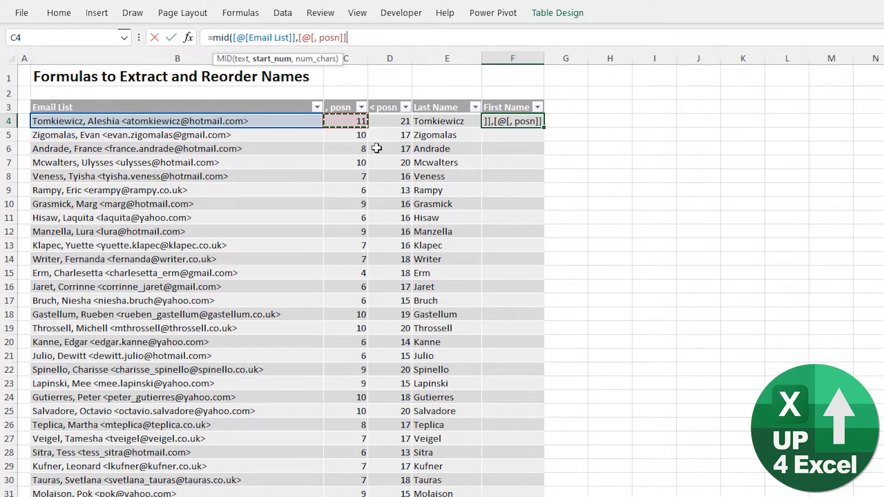
pyautogui.write('+2')
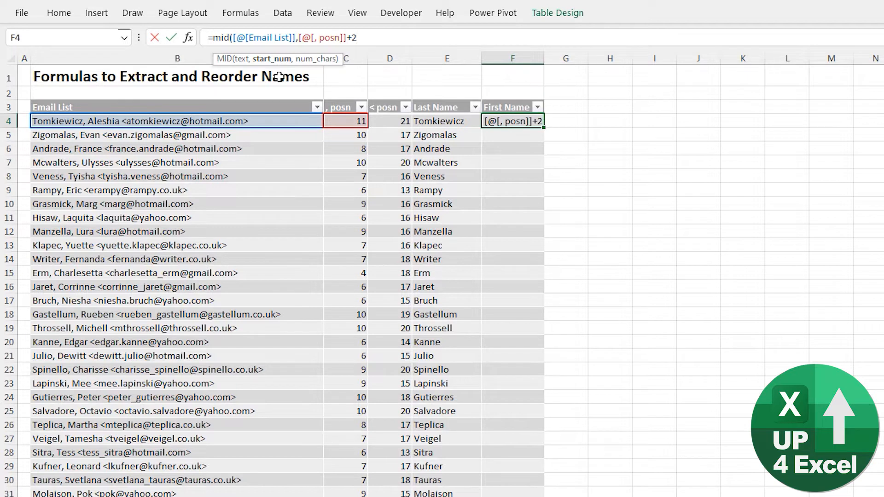
# - Complete the MID formula in F4 with [@[< posn]]-[@[, posn]]-3 as the number of characters, filling the First Name column
pyautogui.write(',')
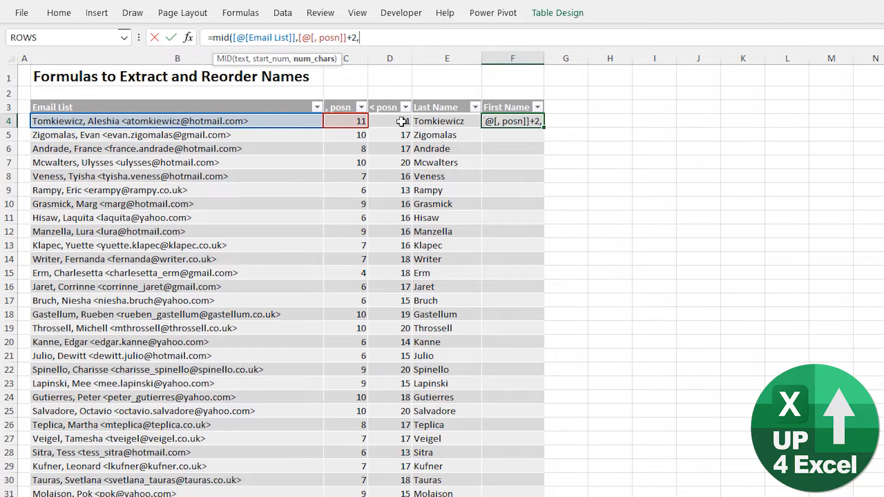
pyautogui.click(401, 121)
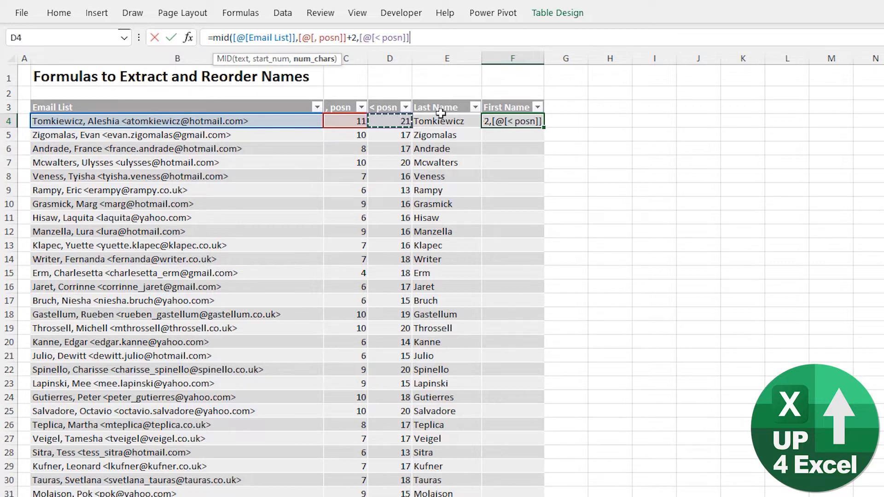
pyautogui.write('-')
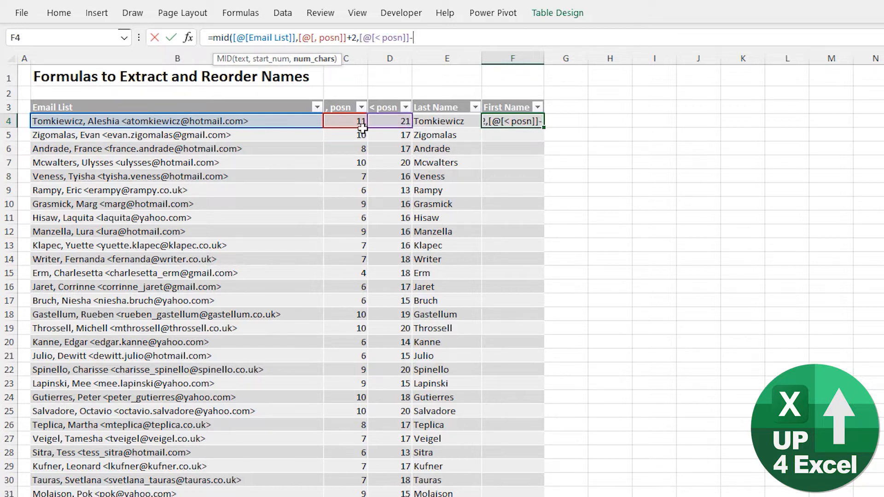
pyautogui.click(362, 126)
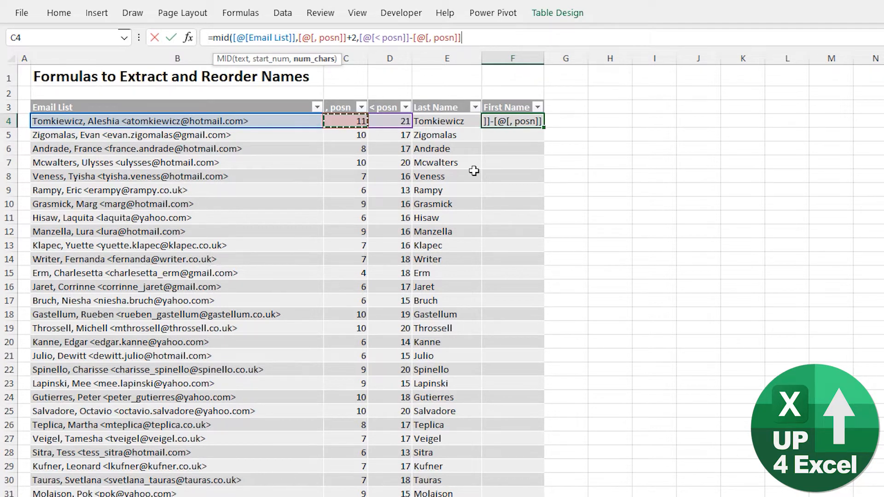
pyautogui.write('-3')
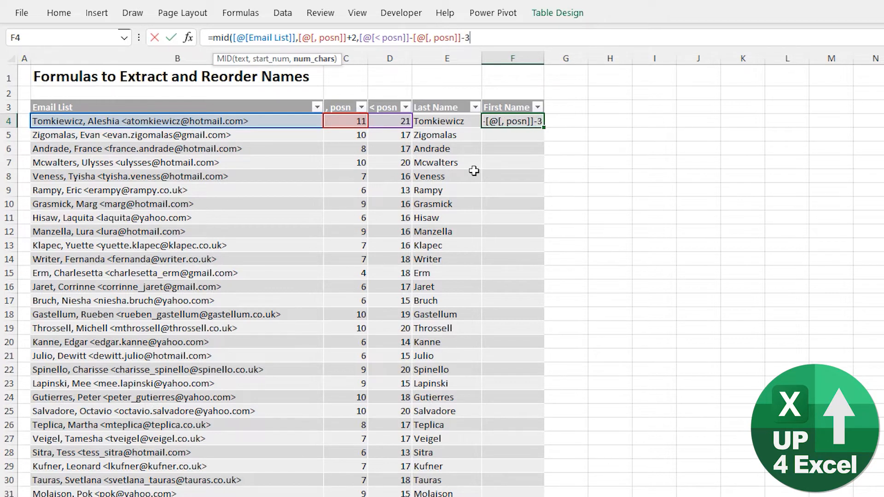
pyautogui.write(')')
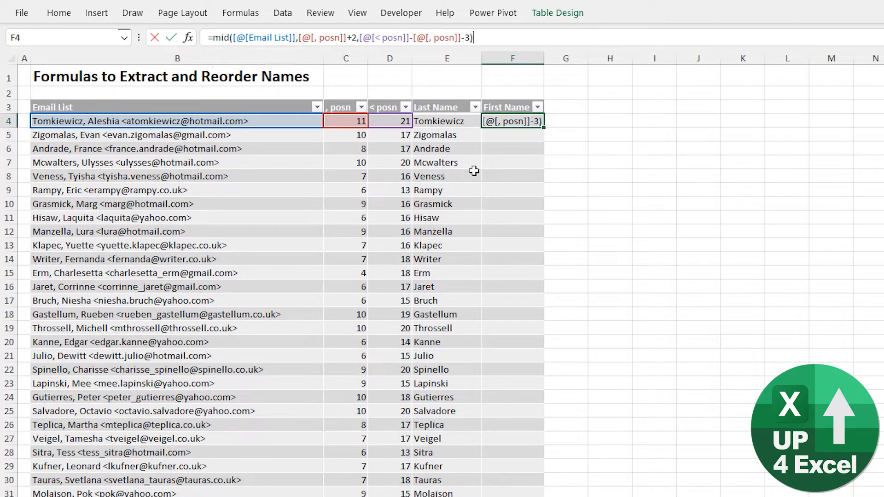
pyautogui.press('Return')
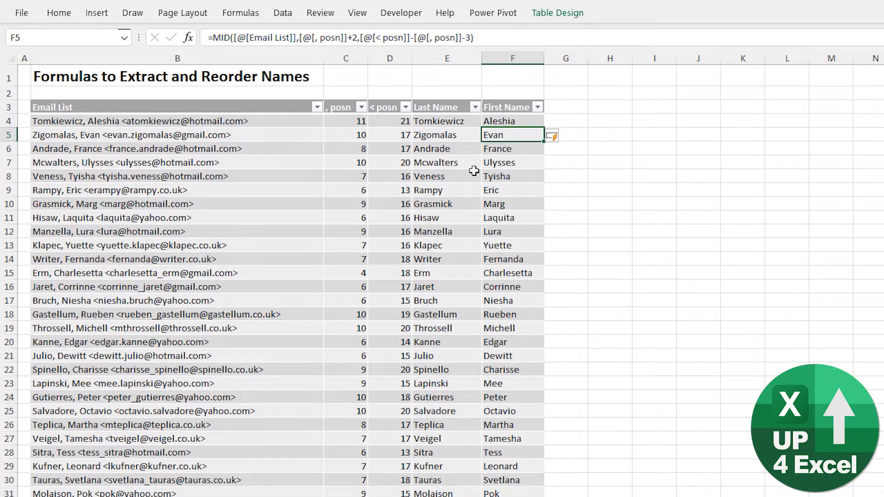
# - Add a table column headed "Full Name" in G3, beside the First Name column
pyautogui.click(487, 248)
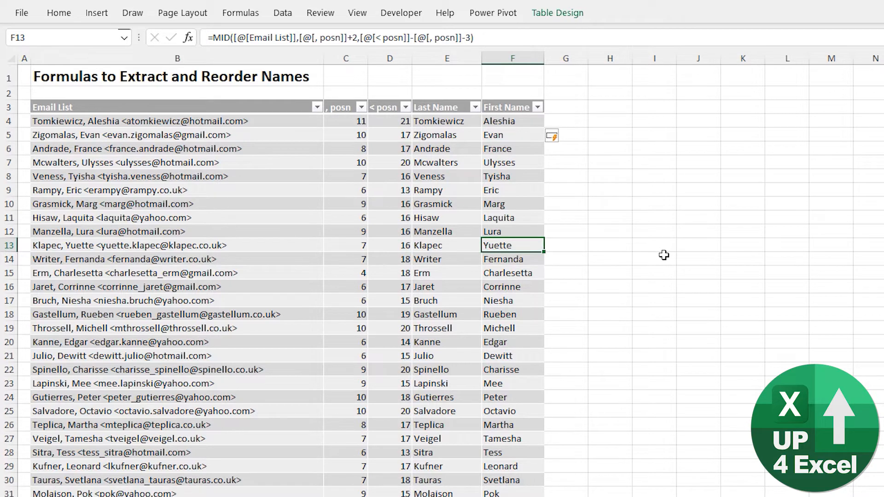
pyautogui.hotkey('ctrl', 'Up')
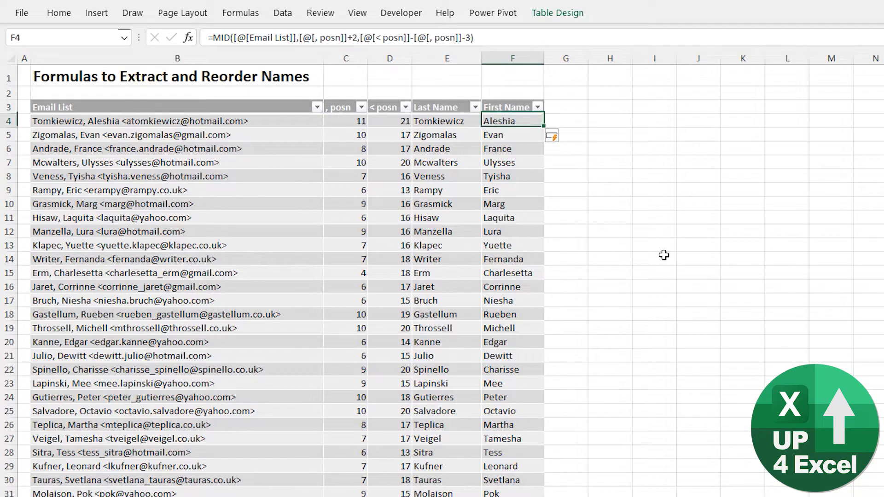
pyautogui.press('Right')
pyautogui.press('Up')
pyautogui.write('F')
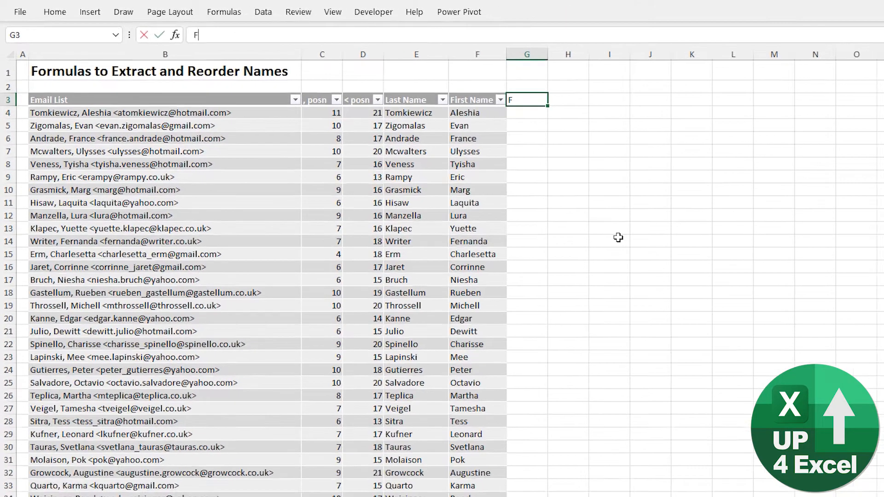
pyautogui.write('ull Name')
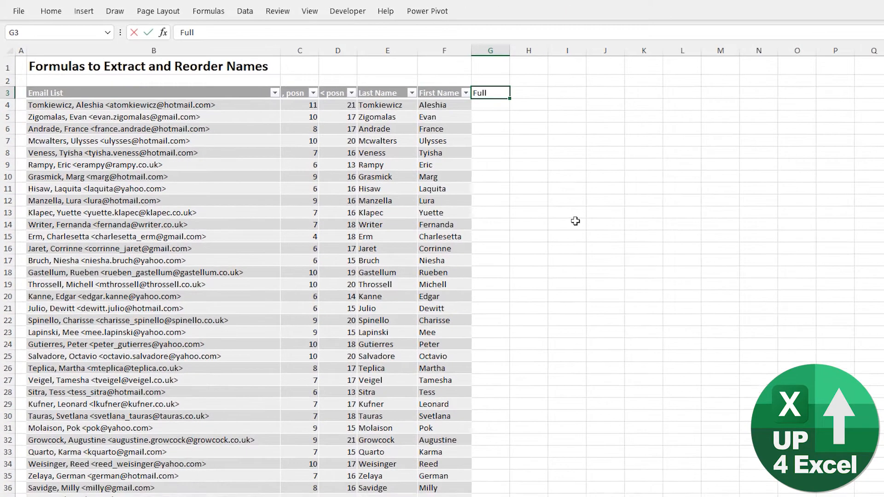
pyautogui.press('Return')
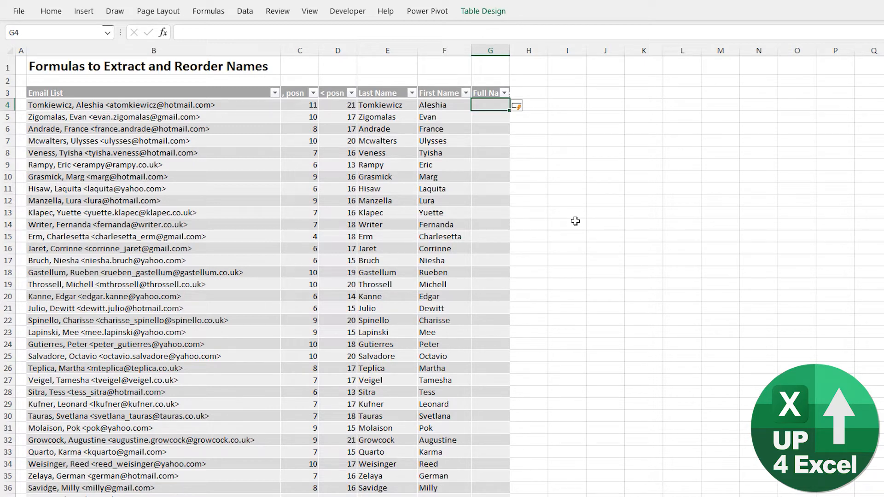
# - Enter =[@[First Name]]&" "&[@[Last Name]] in G4 to fill the Full Name column, and auto-fit the width of column G
pyautogui.write('=')
pyautogui.press('Left')
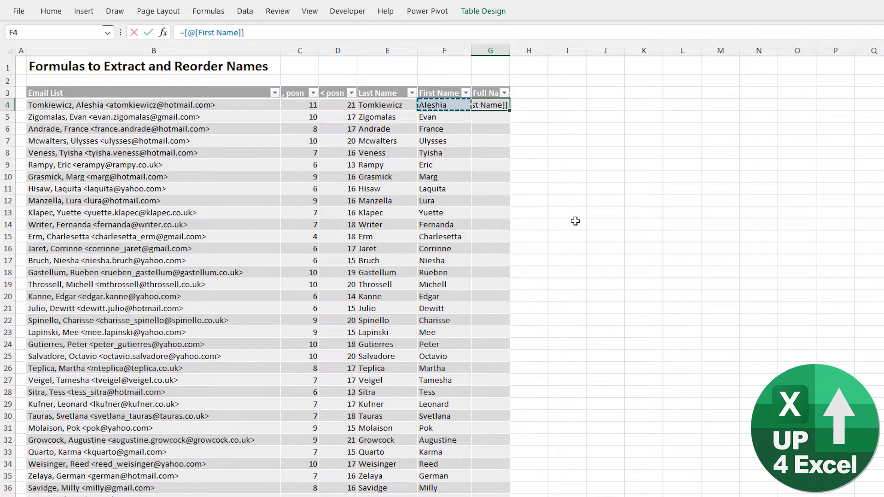
pyautogui.write('&')
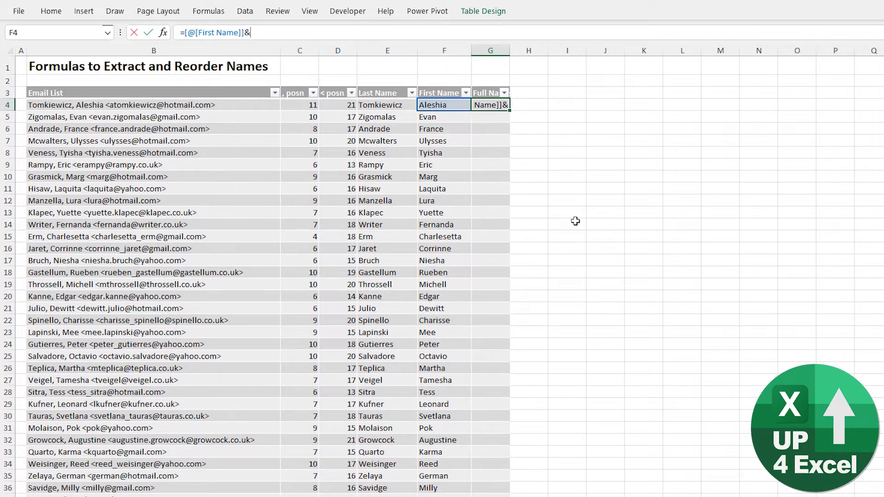
pyautogui.write('" "&')
pyautogui.click(392, 105)
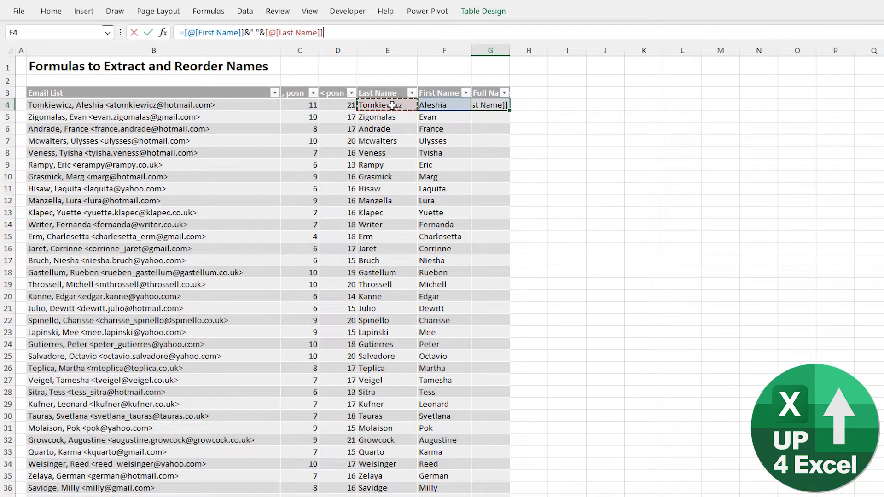
pyautogui.press('Return')
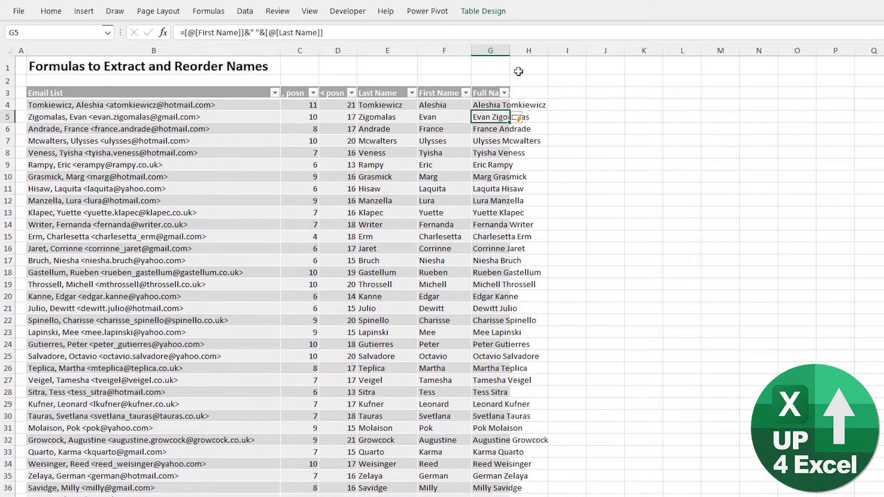
pyautogui.doubleClick(509, 50)
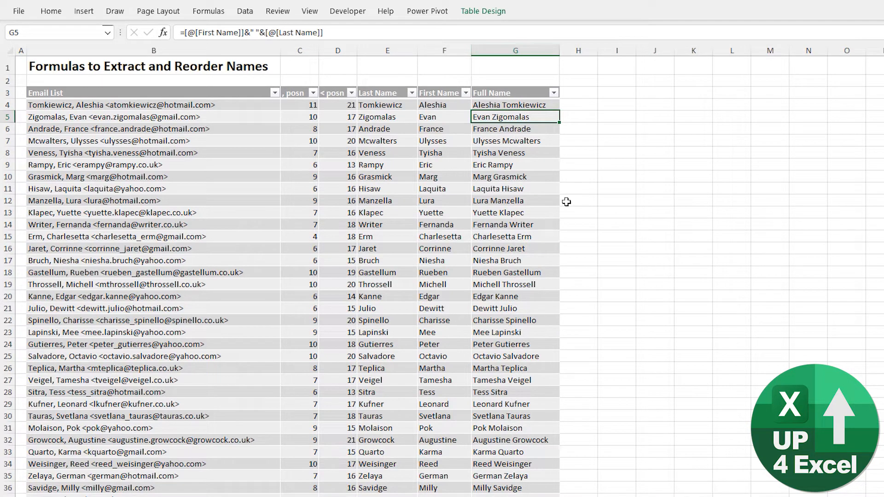
# - Copy the email entries in B4:B30 of the New Names and Emails sheet
pyautogui.press('Up')
pyautogui.press('Down')
pyautogui.press('Down')
pyautogui.press('Down')
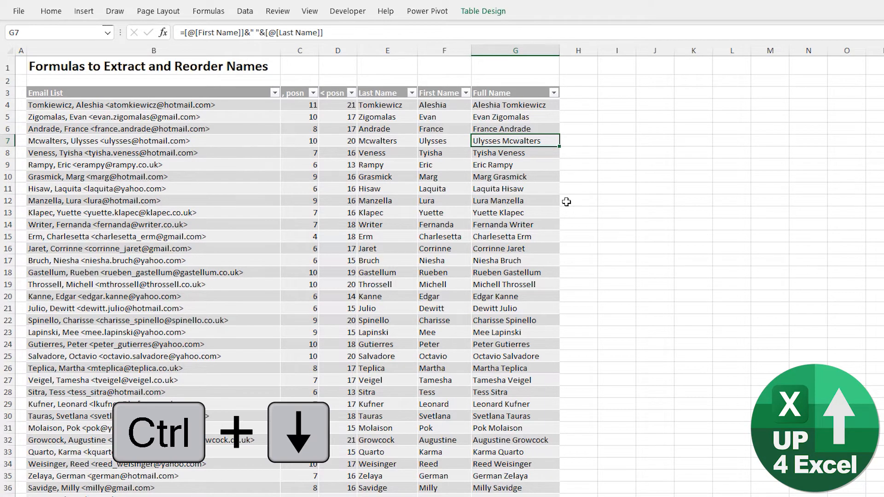
pyautogui.hotkey('ctrl', 'Down')
pyautogui.hotkey('ctrl', 'pagedown')
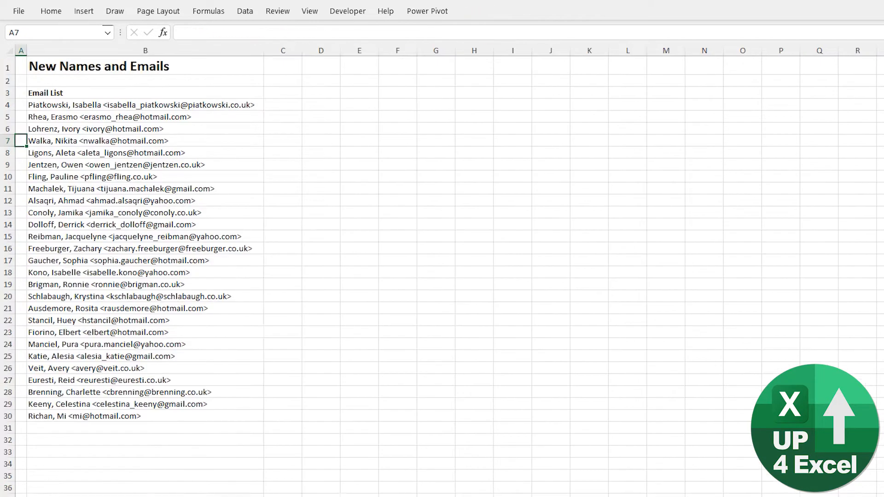
pyautogui.moveTo(128, 103); pyautogui.dragTo(130, 416)
pyautogui.hotkey('ctrl', 'c')
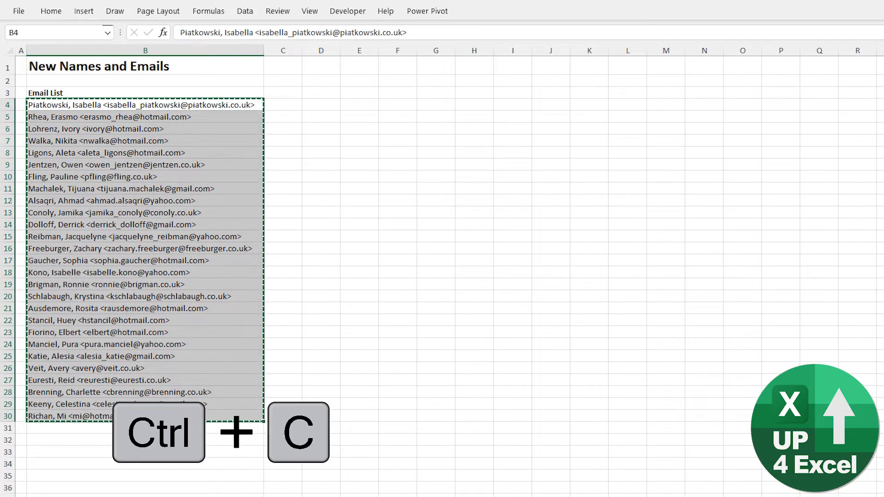
# - Paste the copied entries as values into B477, directly below the last row of the email table
pyautogui.hotkey('ctrl', 'pageup')
pyautogui.click(138, 445)
pyautogui.rightClick(158, 444)
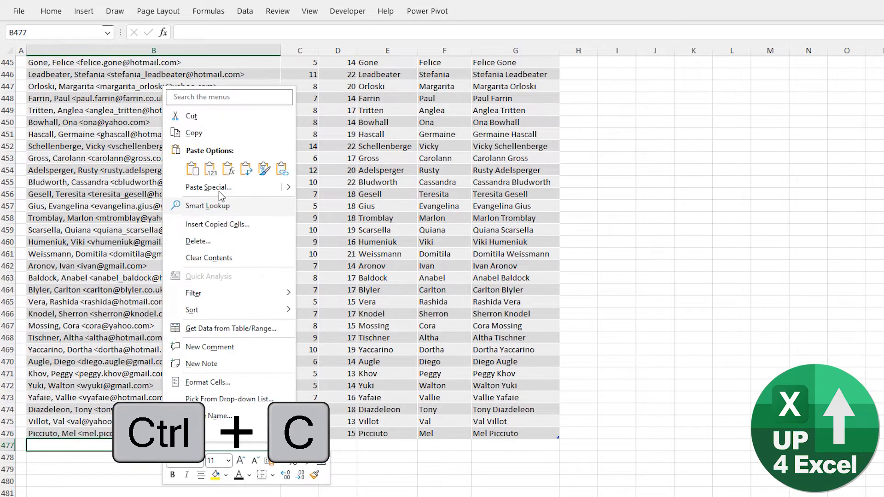
pyautogui.click(211, 173)
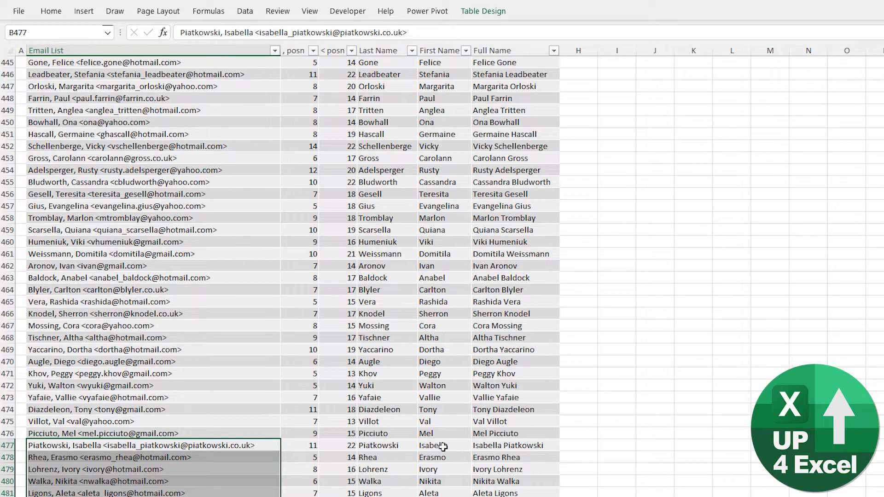
# - Examine the formula columns for the rows appended from row 477, and return to the start of the list
pyautogui.scroll(-3, 499, 457)
pyautogui.scroll(-2, 488, 424)
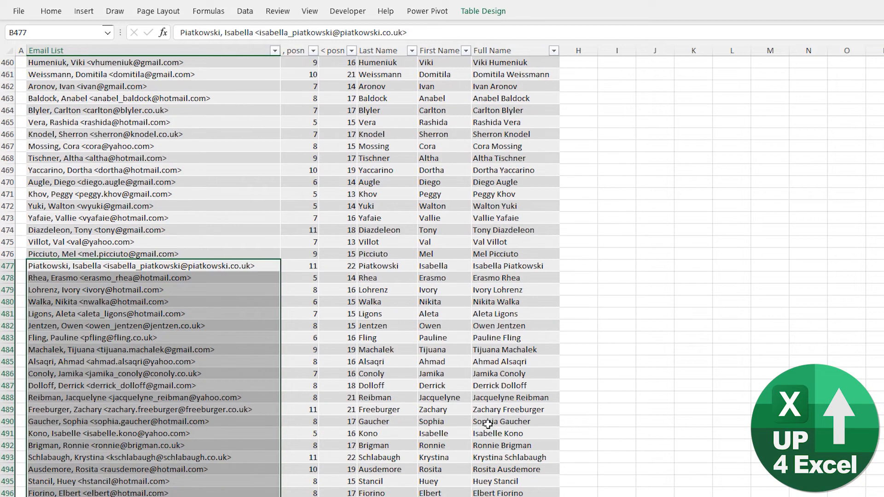
pyautogui.scroll(-3, 497, 424)
pyautogui.scroll(4, 493, 438)
pyautogui.scroll(2, 494, 439)
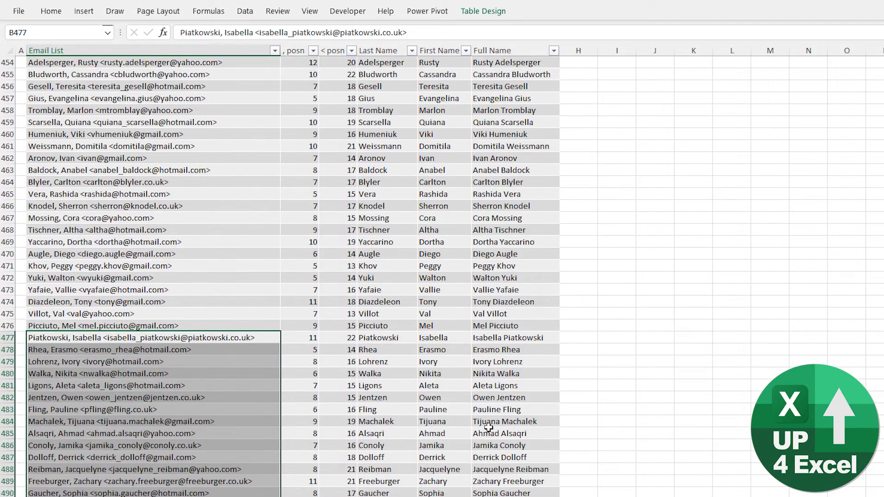
pyautogui.hotkey('ctrl', 'Up')
pyautogui.hotkey('ctrl', 'Up')
pyautogui.hotkey('ctrl', 'Up')
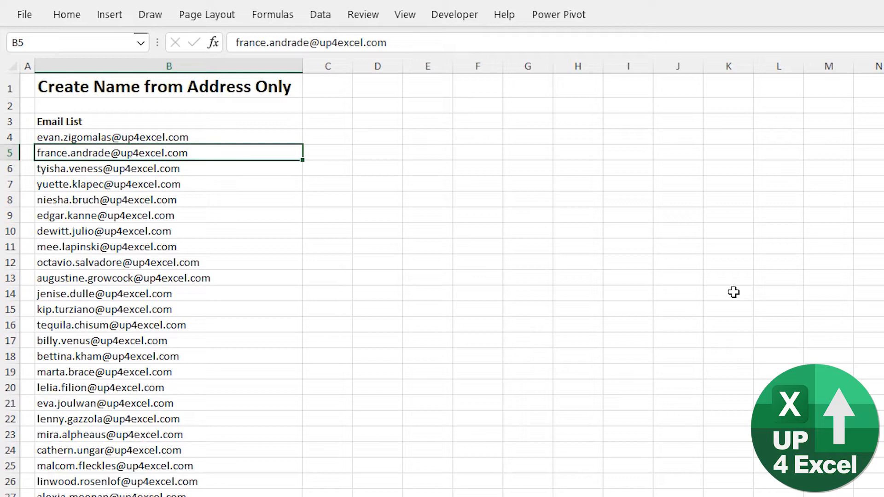
# - Convert the Email List range B3:B134 on the Create Name from Address Only sheet into a table with headers
pyautogui.press('Up')
pyautogui.press('Down')
pyautogui.hotkey('ctrl', 't')
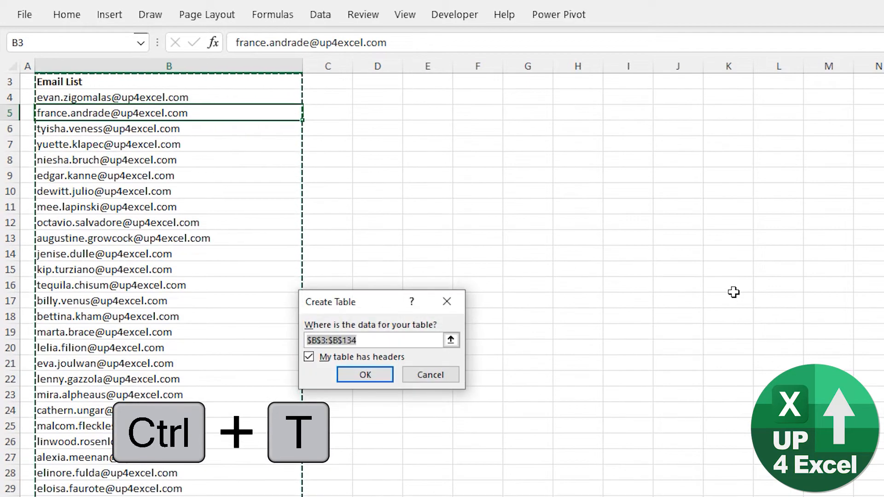
pyautogui.press('Return')
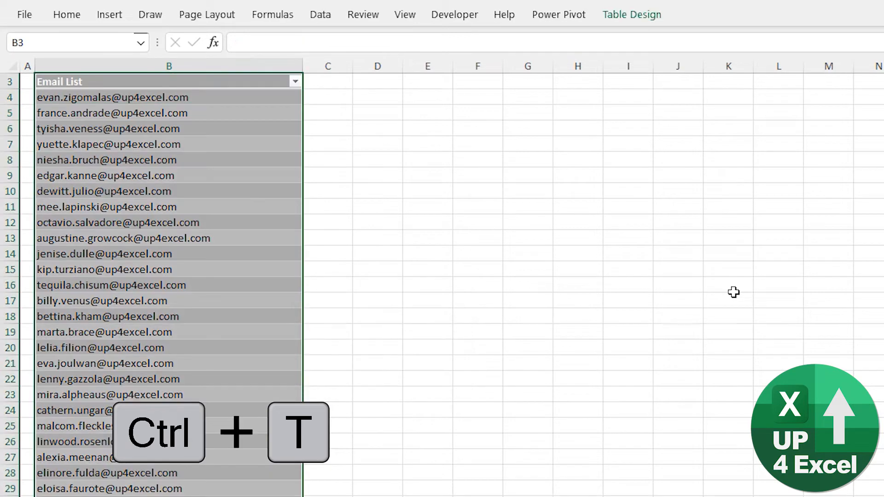
pyautogui.press('Up')
pyautogui.scroll(1, 733, 291)
pyautogui.press('Down')
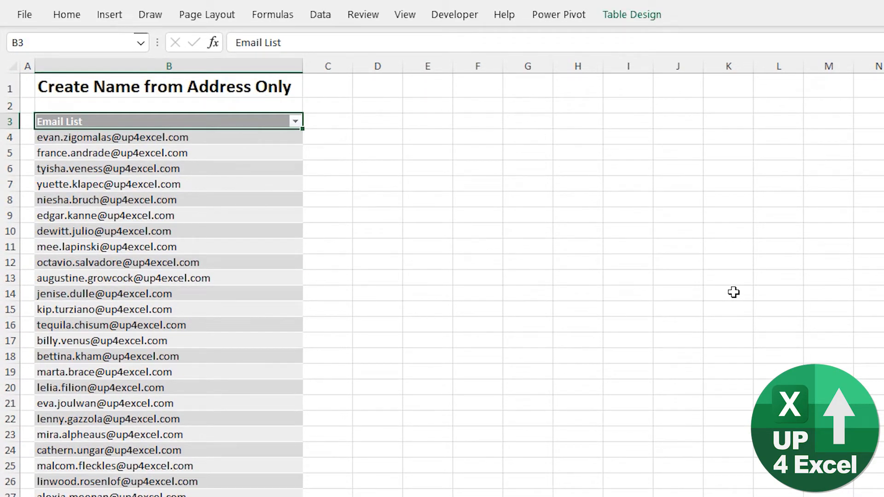
# - Add a table column headed ". Posn" in C3, beside the Email List column
pyautogui.press('Up')
pyautogui.press('Down')
pyautogui.press('Down')
pyautogui.press('Right')
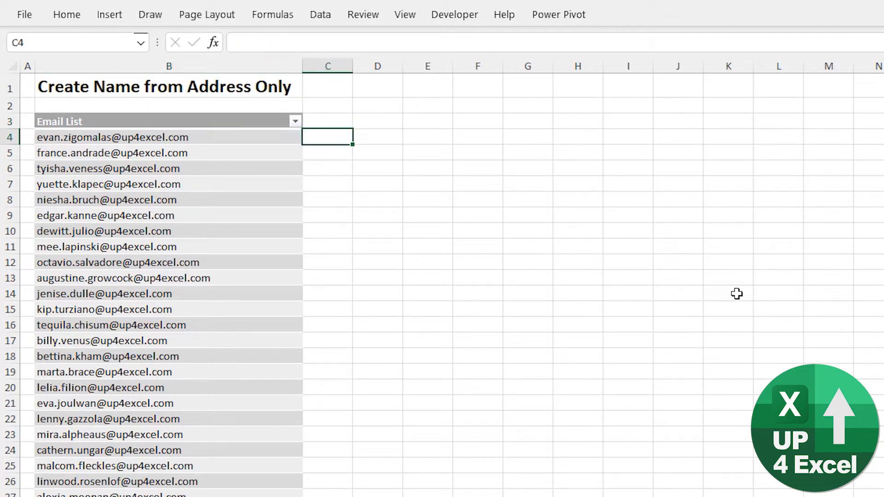
pyautogui.press('Up')
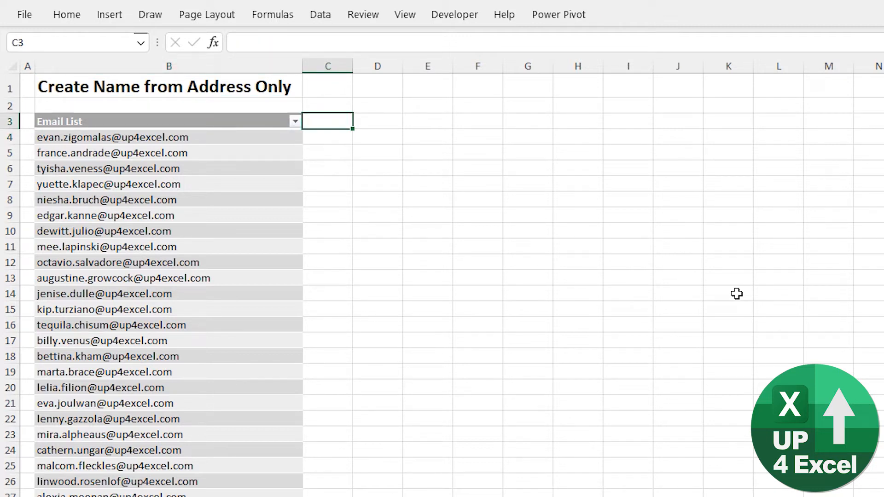
pyautogui.write('. posn')
pyautogui.press('Return')
# - Add a table column headed "@ posn" in D3, using a leading apostrophe so it is stored as text
pyautogui.press('Up')
pyautogui.press('Right')
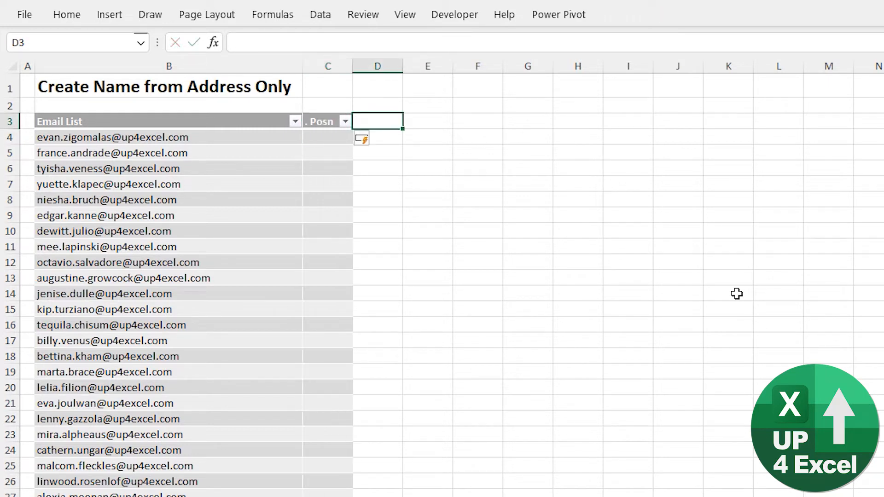
pyautogui.write('@ posn')
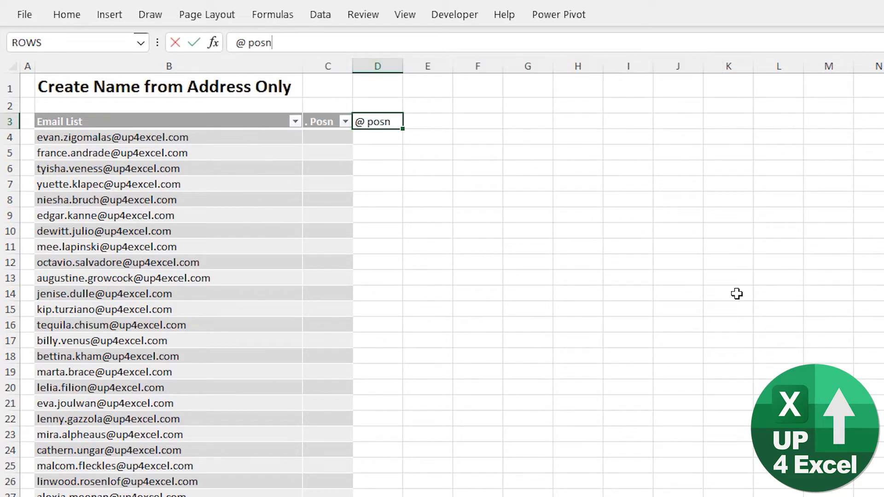
pyautogui.press('Return')
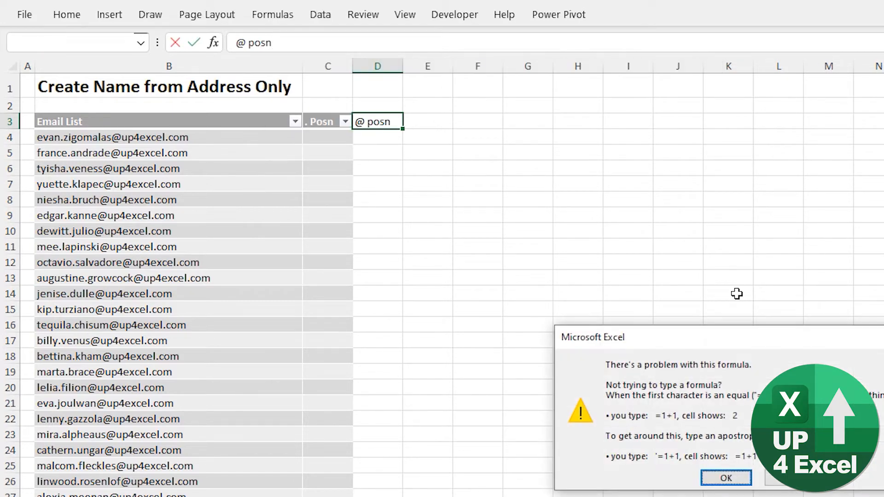
pyautogui.press('Return')
pyautogui.hotkey('ctrl', 'Left')
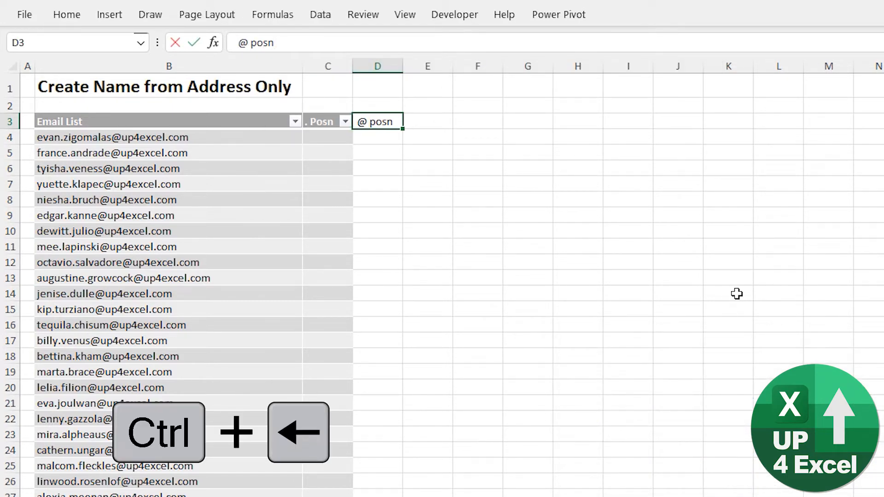
pyautogui.write("'")
pyautogui.press('Return')
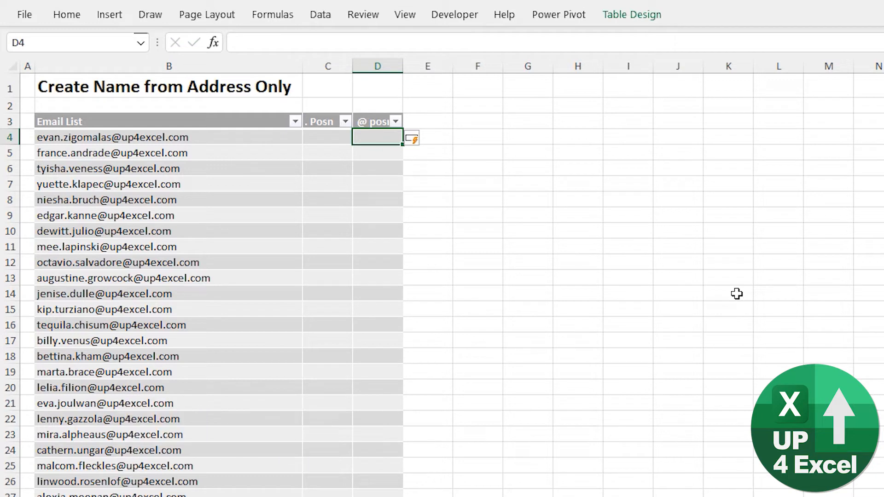
# - Enter =FIND(".",[@[Email List]]) in C4 to fill the . Posn column with each address's dot position
pyautogui.press('Up')
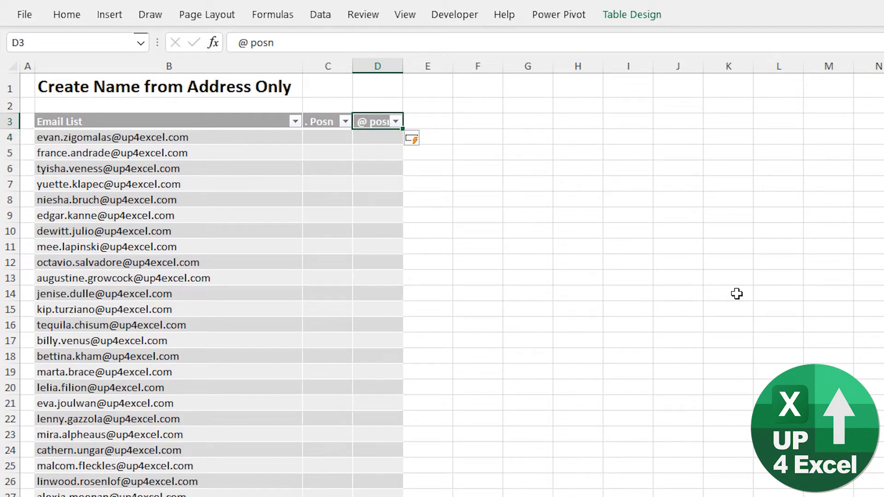
pyautogui.press('Down')
pyautogui.press('Left')
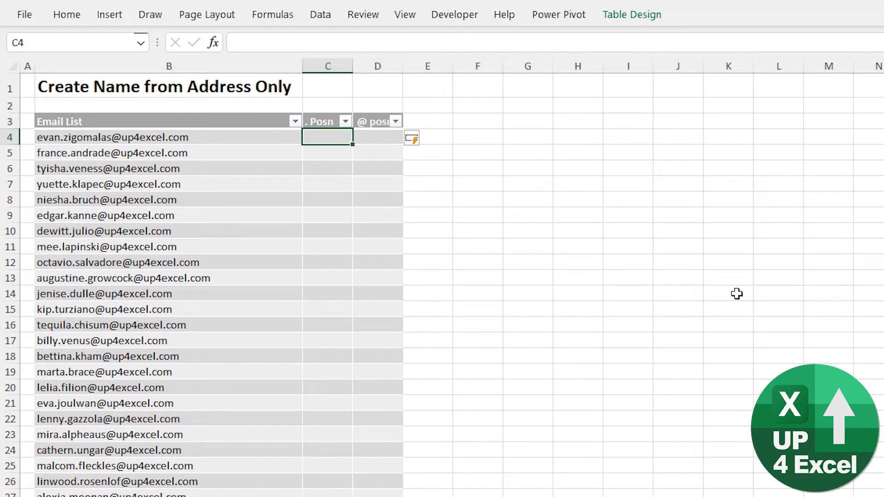
pyautogui.write('=find')
pyautogui.press('Tab')
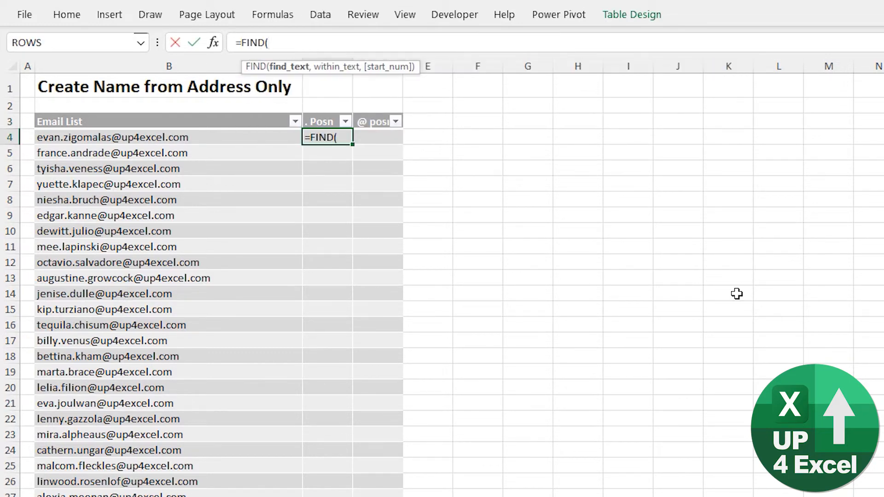
pyautogui.write('".",')
pyautogui.press('Left')
pyautogui.write(')')
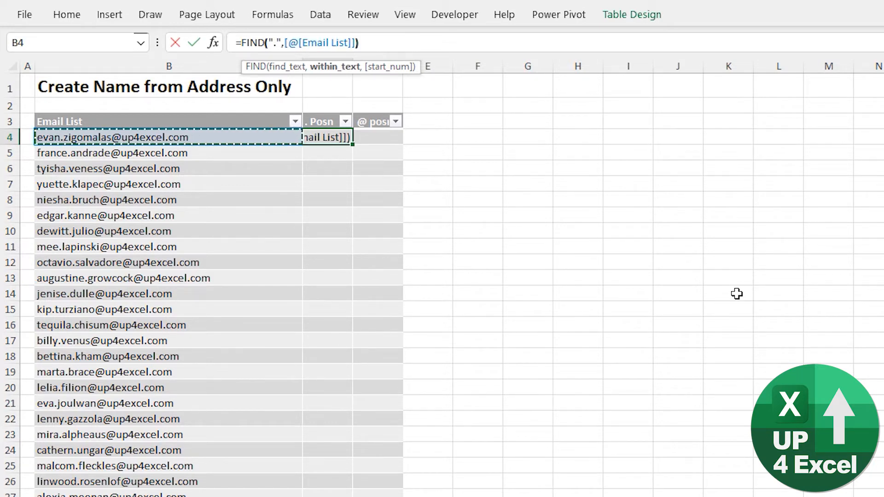
pyautogui.press('BackSpace')
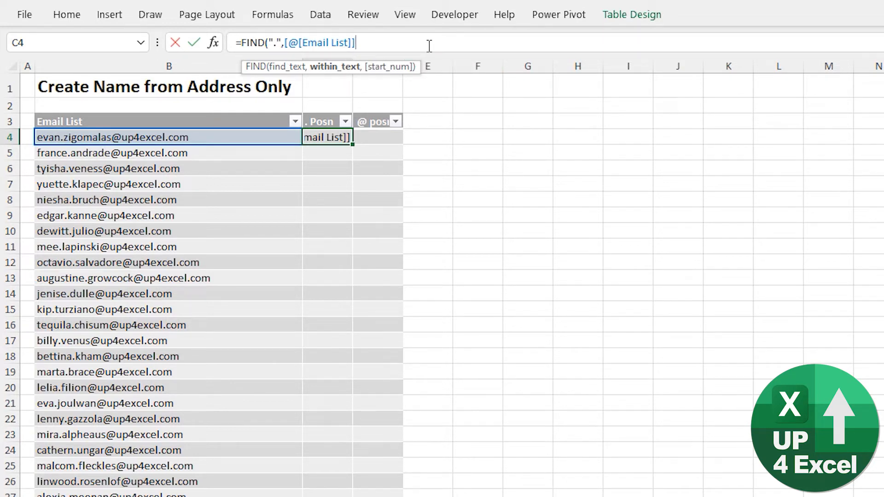
pyautogui.write(')')
pyautogui.press('Return')
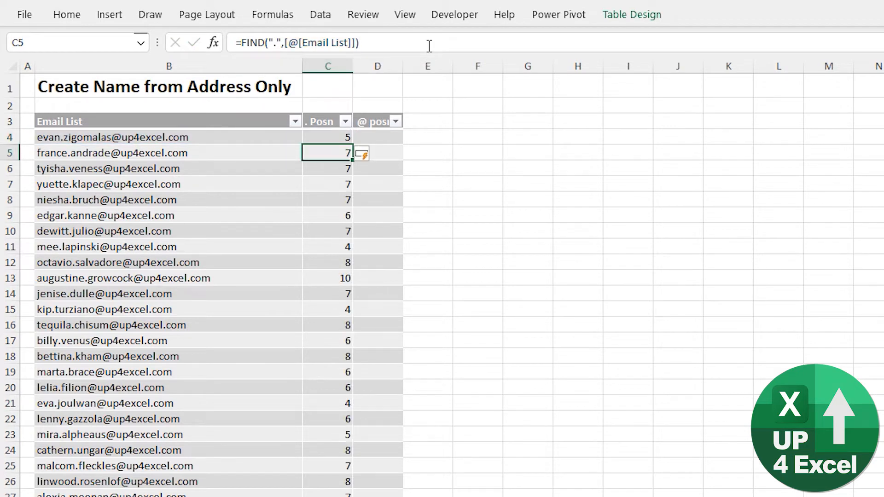
# - Copy the FIND formula from C4 into D4 to fill the @ posn column
pyautogui.press('Up')
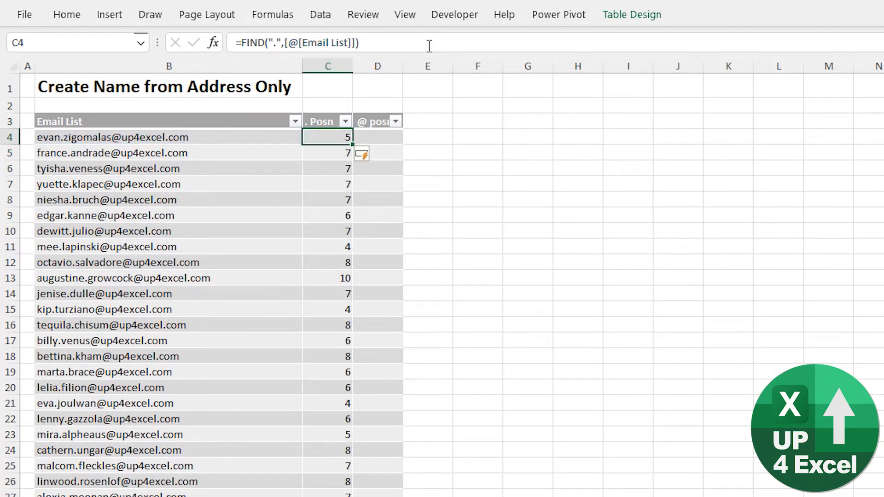
pyautogui.hotkey('ctrl', 'c')
pyautogui.press('Right')
pyautogui.hotkey('ctrl', 'v')
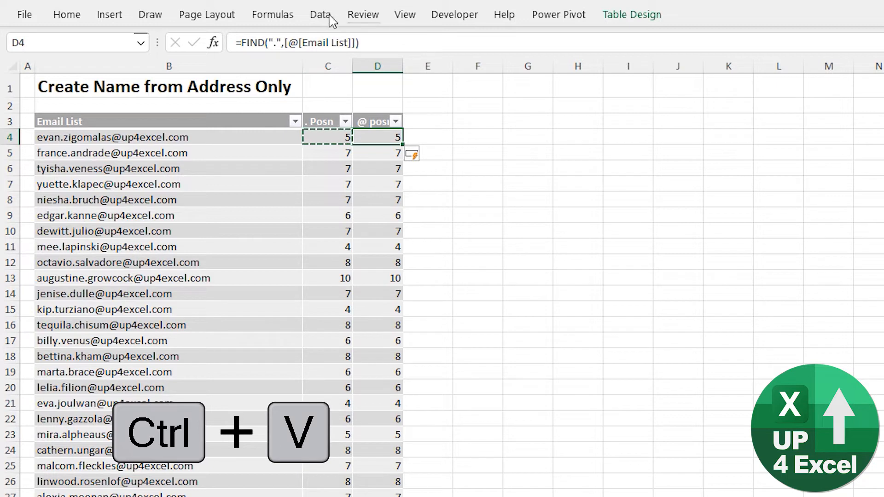
# - Change the search character in the D4 formula to "@", making it =FIND("@",[@[Email List]]) throughout the @ posn column
pyautogui.click(276, 42)
pyautogui.press('BackSpace')
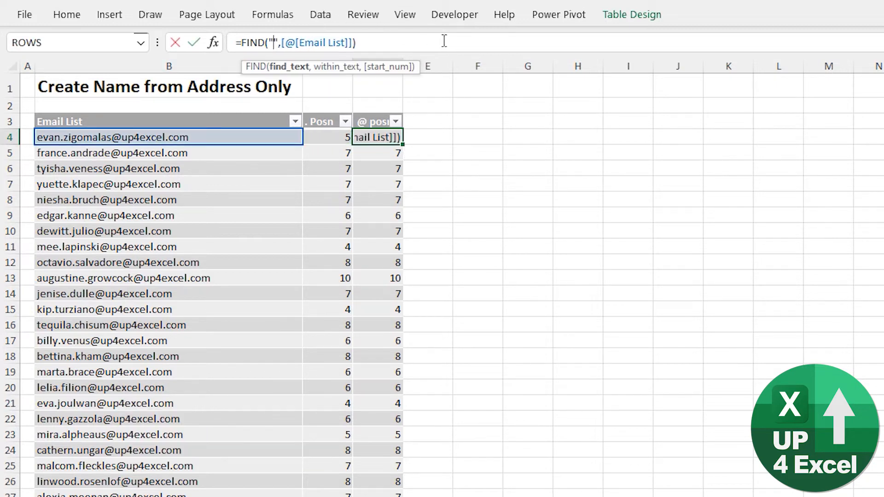
pyautogui.write('@')
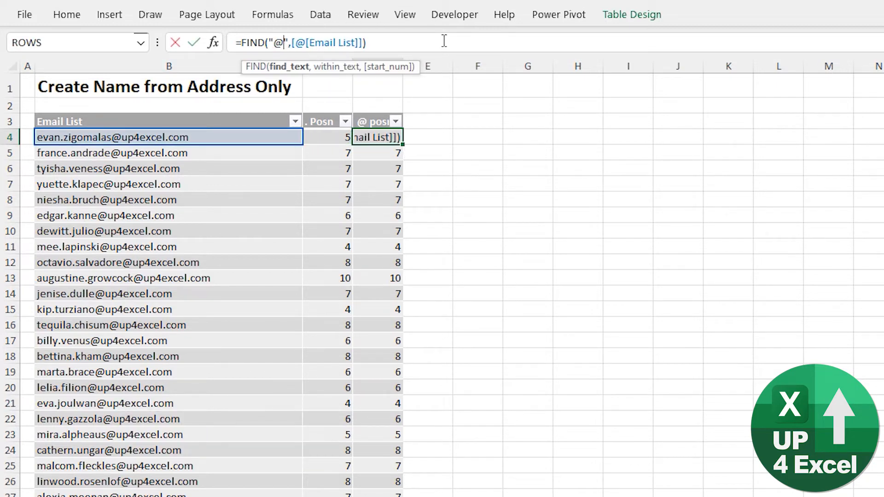
pyautogui.press('Return')
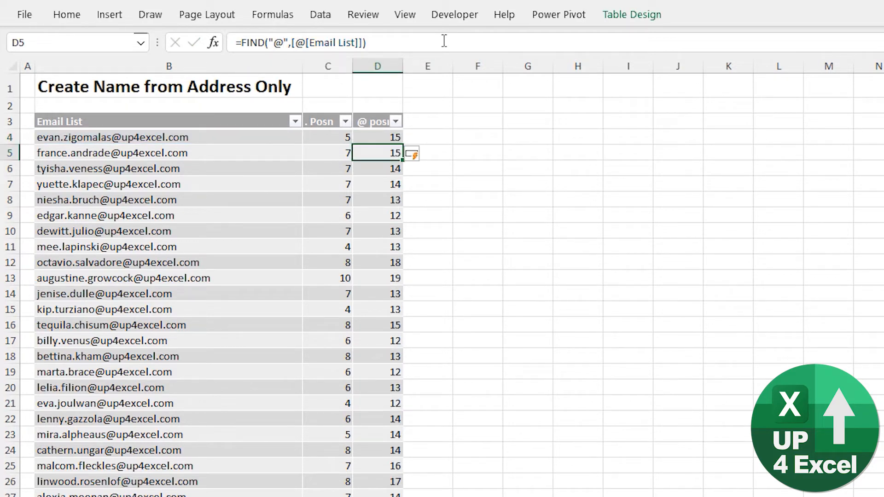
# - Enter =LEFT([@[Email List]],[@[. Posn]]-1) in E4 to extract the first names, and fit column E's width to its contents
pyautogui.press('Up')
pyautogui.press('Left')
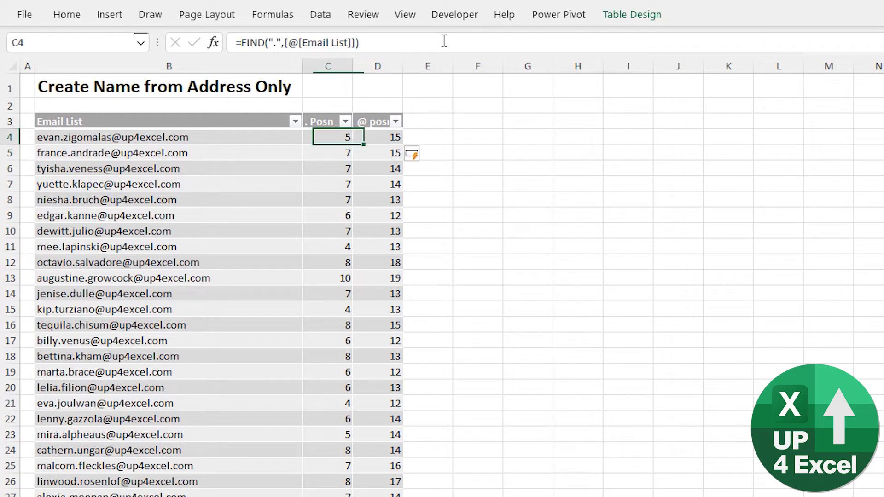
pyautogui.press('Right')
pyautogui.press('Right')
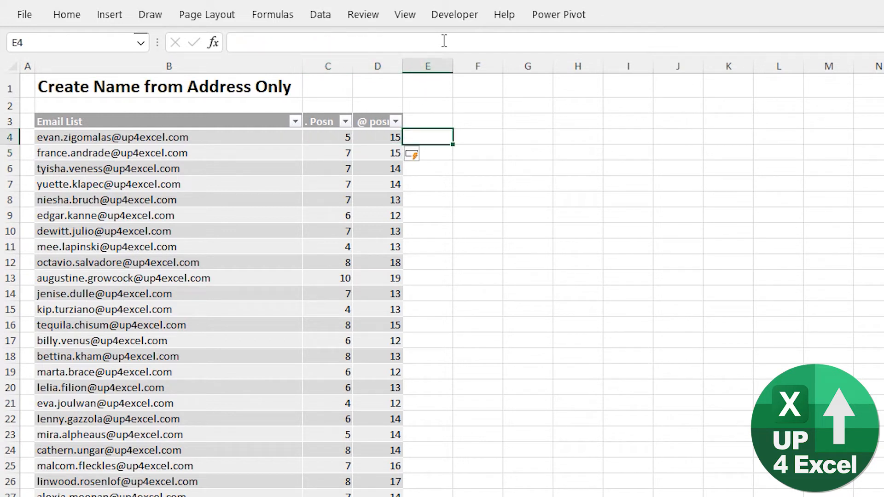
pyautogui.write('=left(')
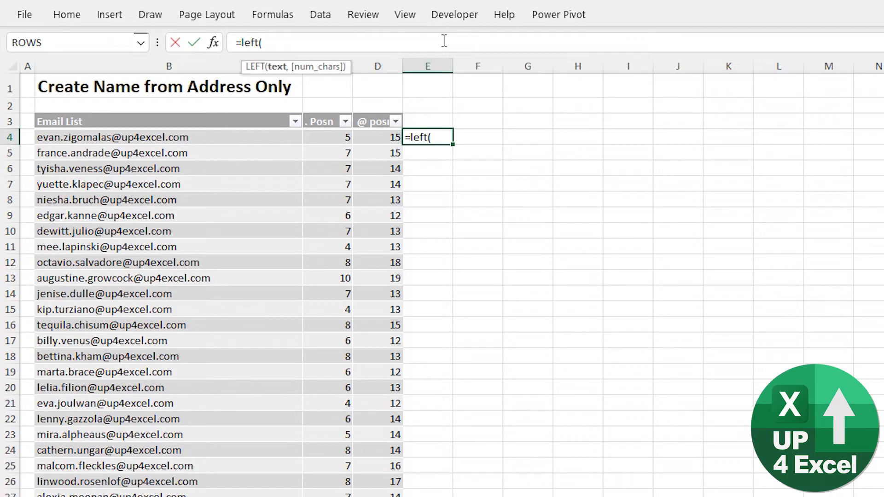
pyautogui.press('Left')
pyautogui.press('Left')
pyautogui.press('Left')
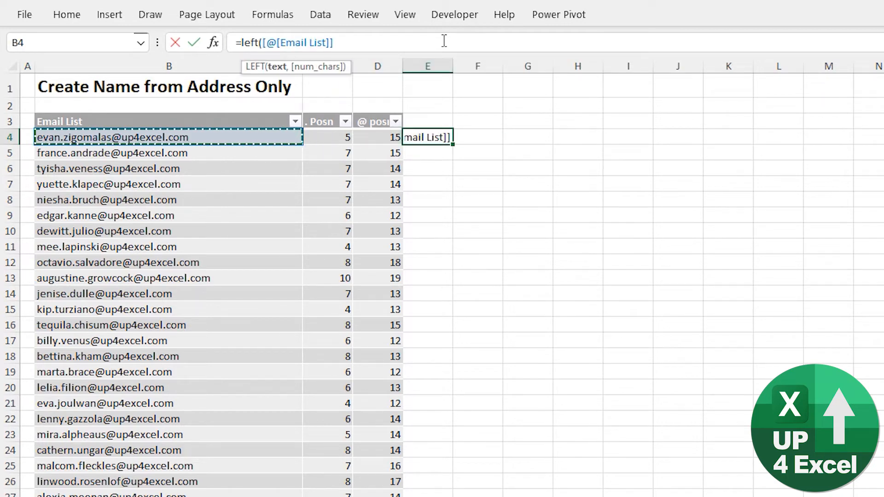
pyautogui.write(',')
pyautogui.press('Left')
pyautogui.press('Left')
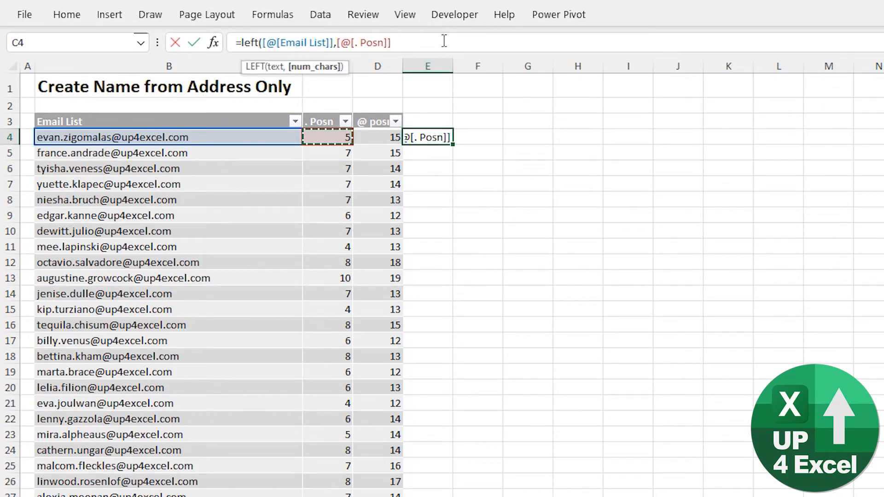
pyautogui.write('-1')
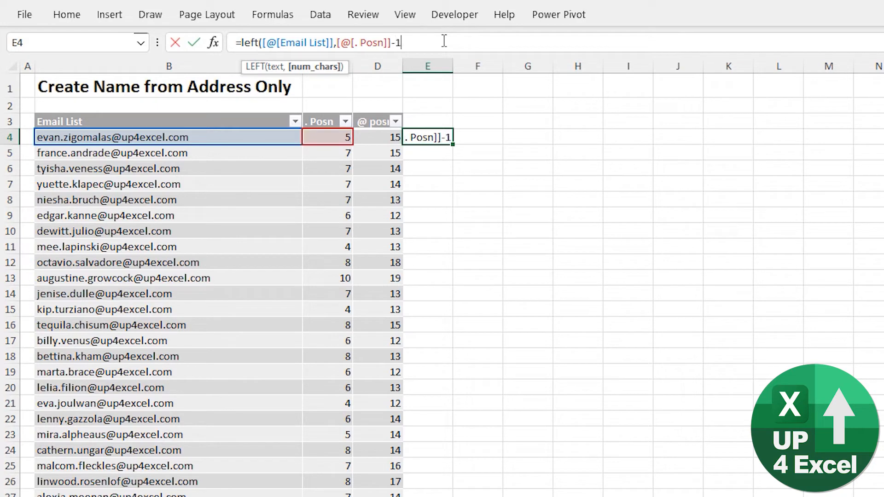
pyautogui.write(')')
pyautogui.press('Return')
pyautogui.press('Up')
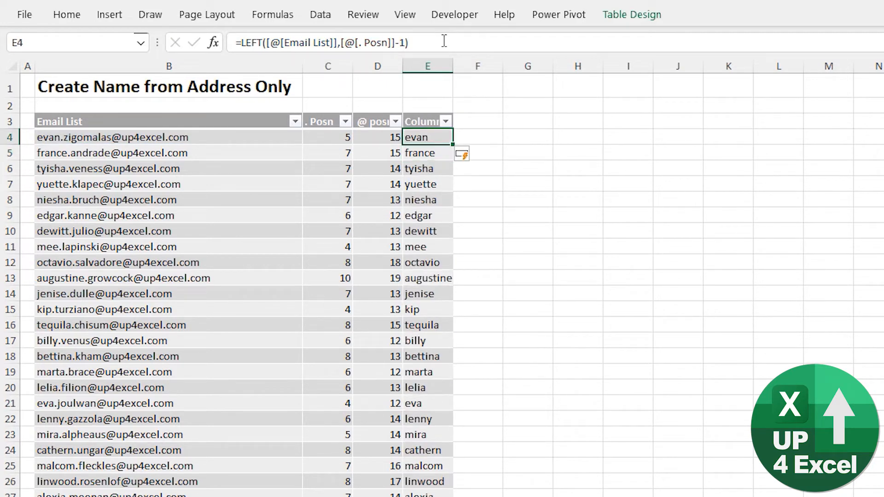
pyautogui.doubleClick(456, 64)
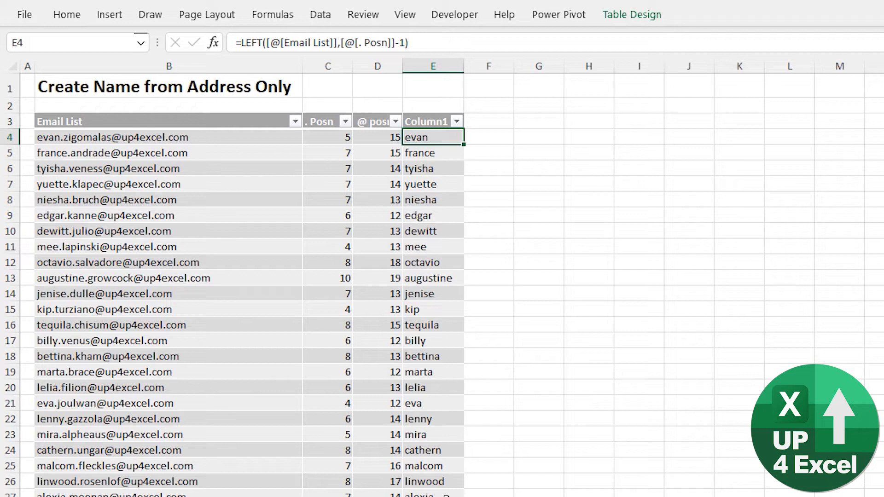
# - Wrap the LEFT formula in E4 in UPPER to convert the extracted first names to capitals
pyautogui.press('F2')
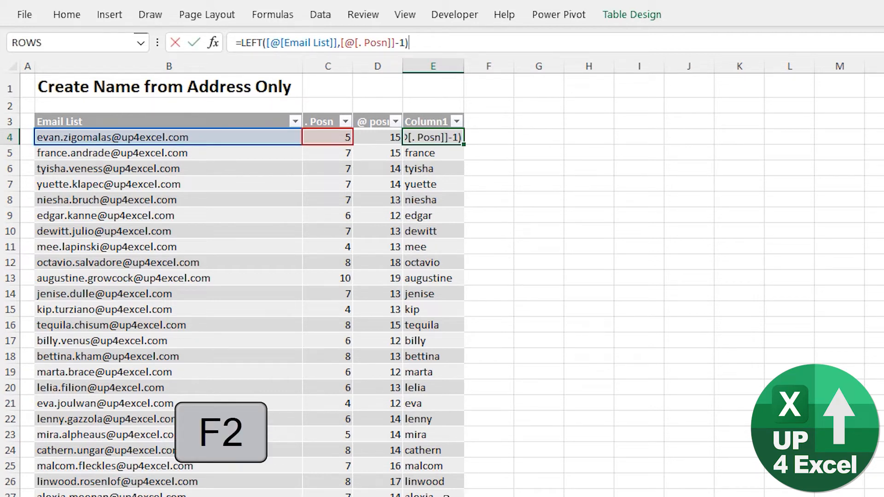
pyautogui.click(241, 42)
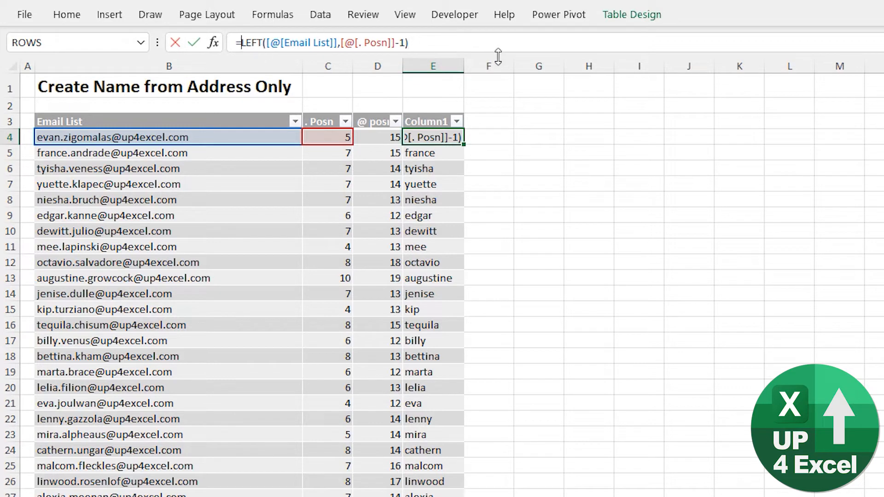
pyautogui.write('upper')
pyautogui.press('Tab')
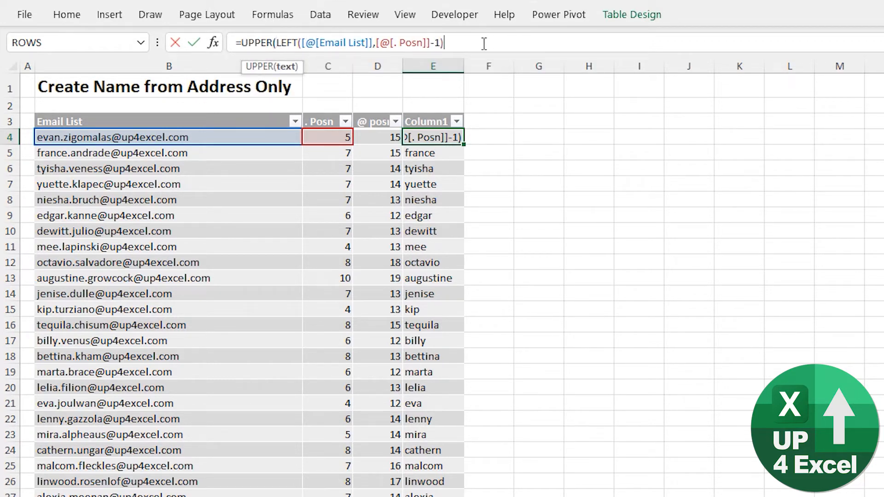
pyautogui.write(')')
pyautogui.press('Return')
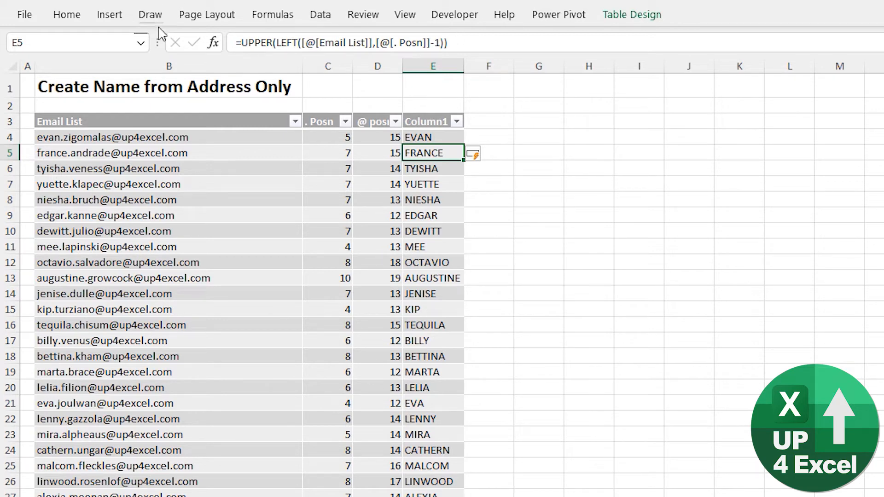
# - Replace UPPER with PROPER in the E5 formula so the first names use proper case
pyautogui.click(271, 42)
pyautogui.hotkey('ctrl', 'shift', 'Left')
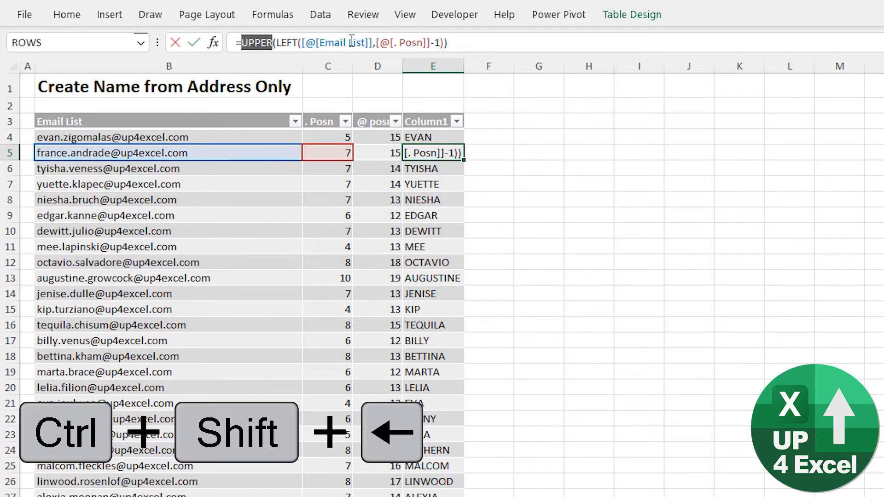
pyautogui.write('pro')
pyautogui.press('Down')
pyautogui.press('Down')
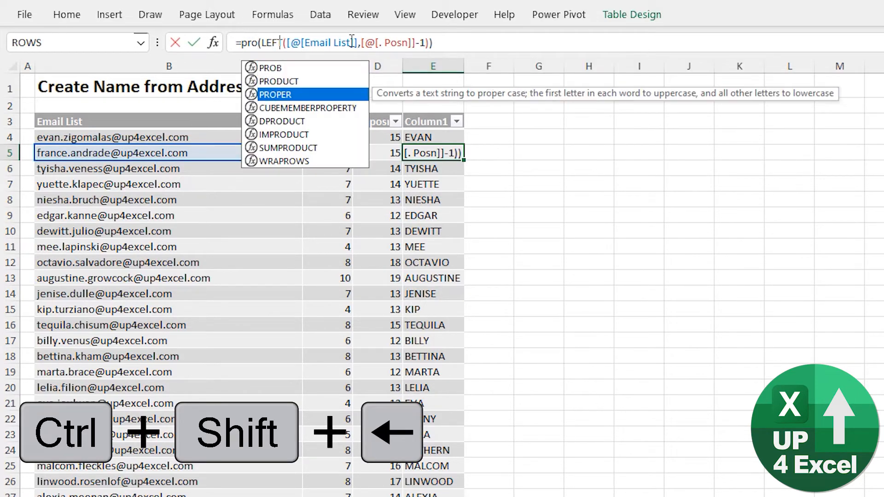
pyautogui.press('Tab')
pyautogui.press('Return')
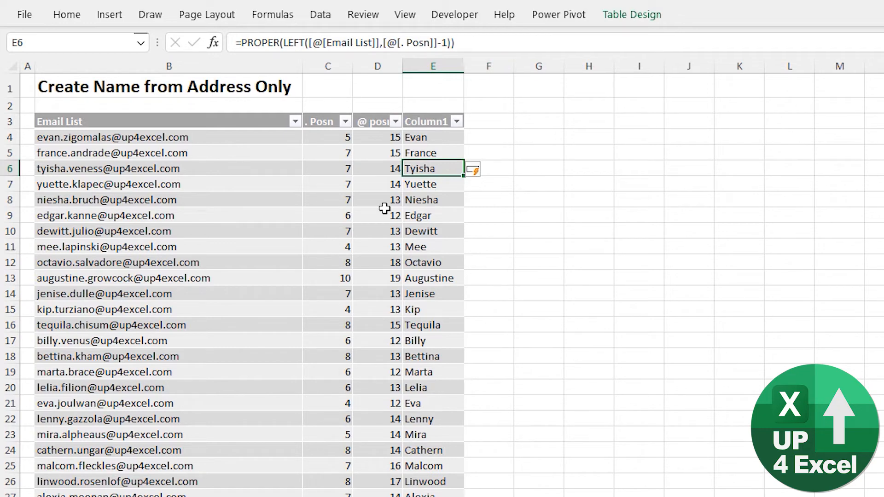
# - Enter =MID([@[Email List]],[@[. Posn]],[@[ '@ posn]]-[@[. Posn]]) in F4 and fit column F's width to its contents
pyautogui.press('Up')
pyautogui.press('Up')
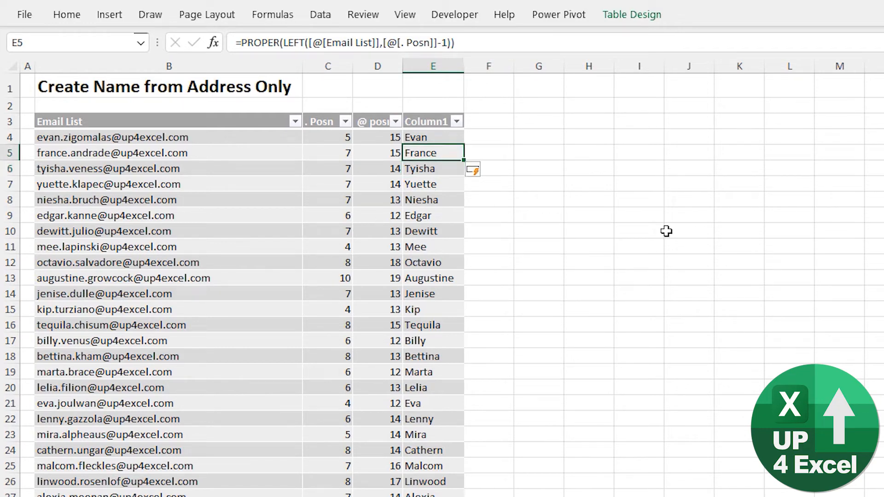
pyautogui.press('Right')
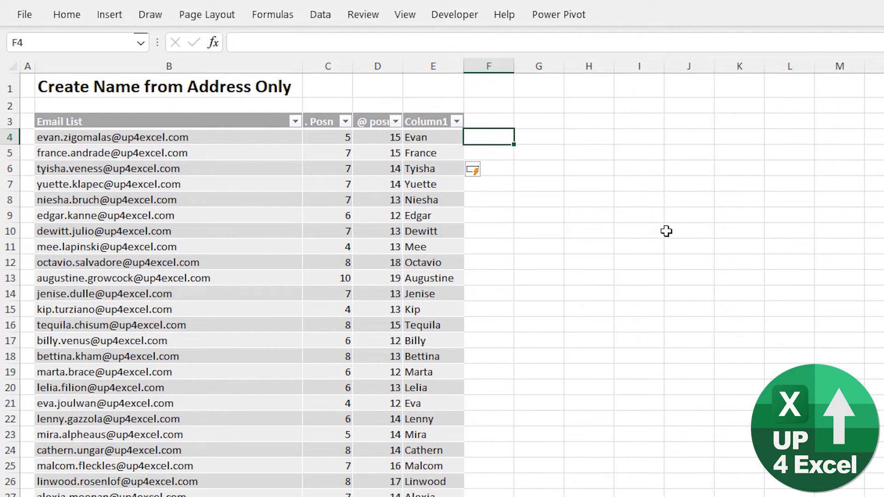
pyautogui.write('=mid')
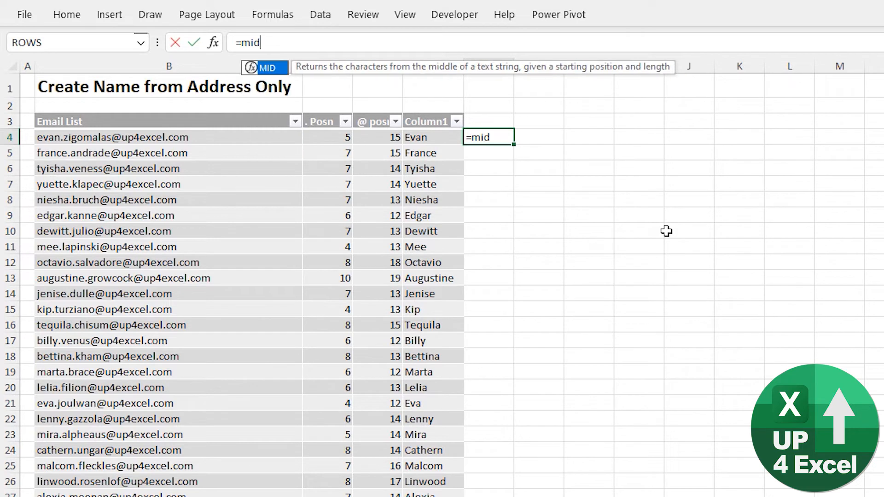
pyautogui.press('Tab')
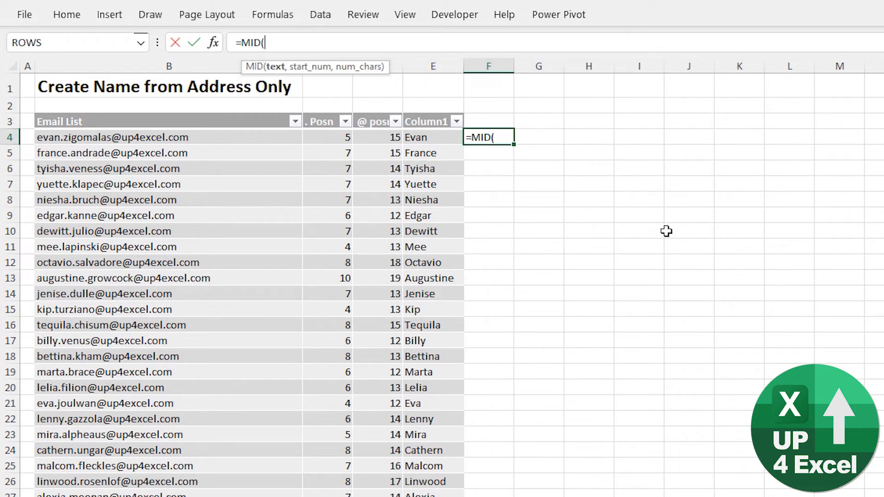
pyautogui.press('Left')
pyautogui.press('Left')
pyautogui.press('Left')
pyautogui.press('Left')
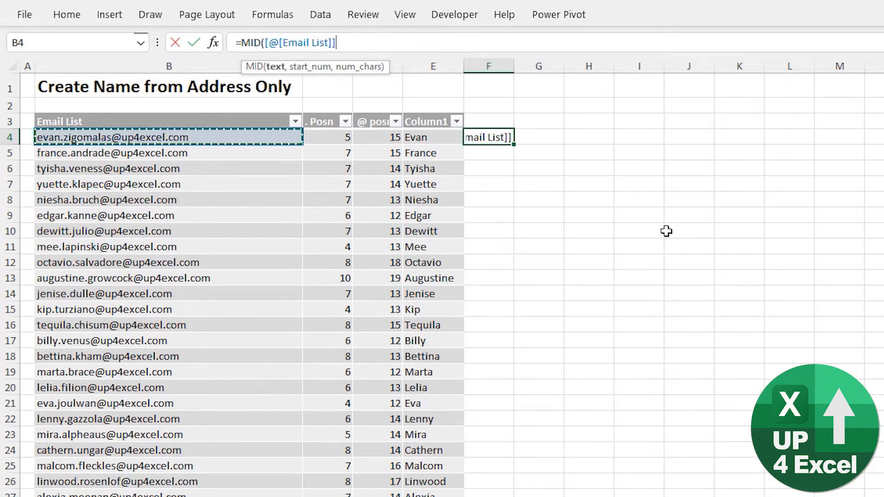
pyautogui.write(',')
pyautogui.press('Left')
pyautogui.press('Left')
pyautogui.press('Left')
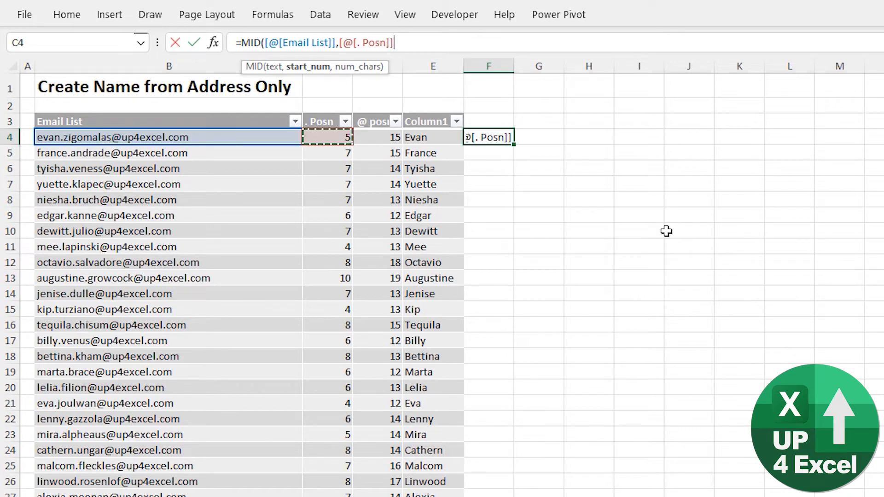
pyautogui.write(',')
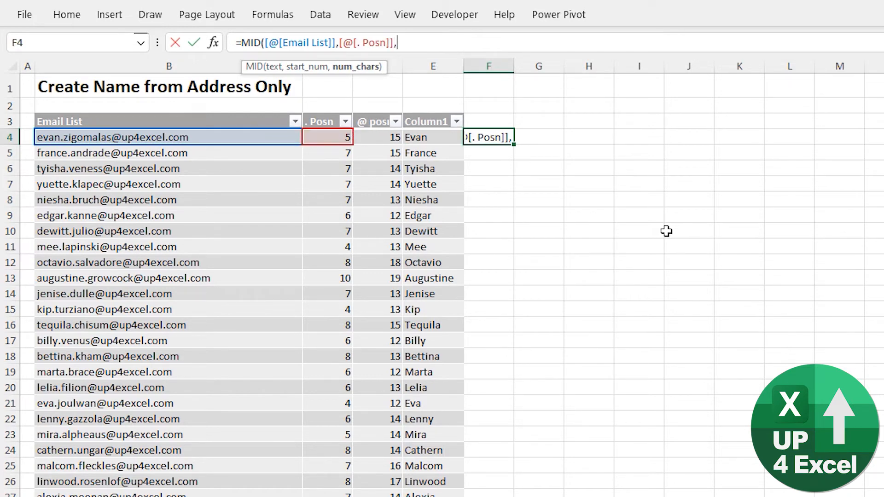
pyautogui.press('Left')
pyautogui.press('Left')
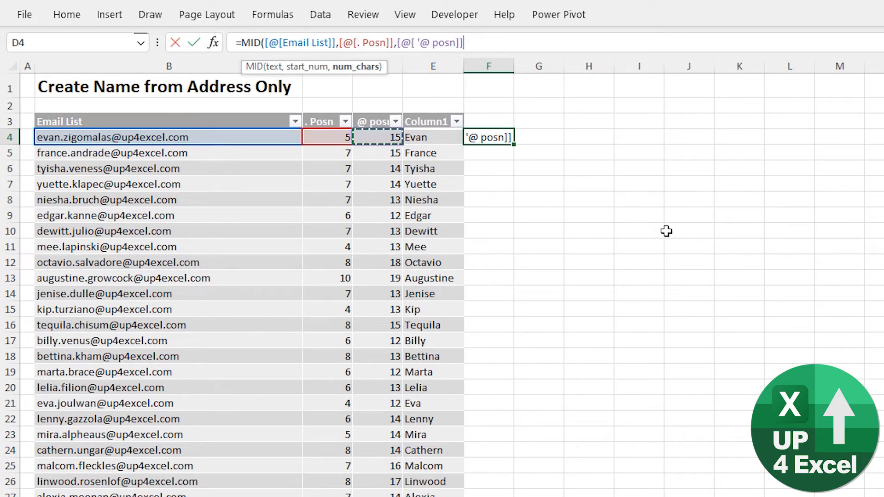
pyautogui.write('-')
pyautogui.press('Left')
pyautogui.press('Left')
pyautogui.press('Left')
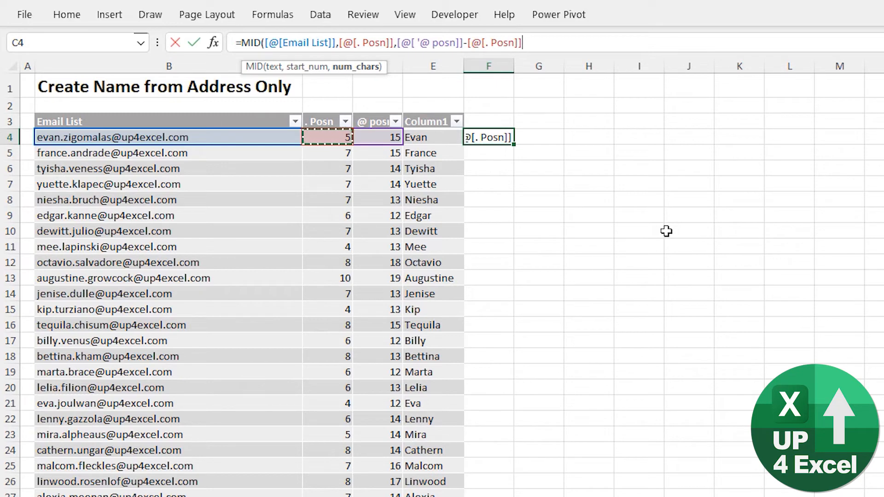
pyautogui.write(')')
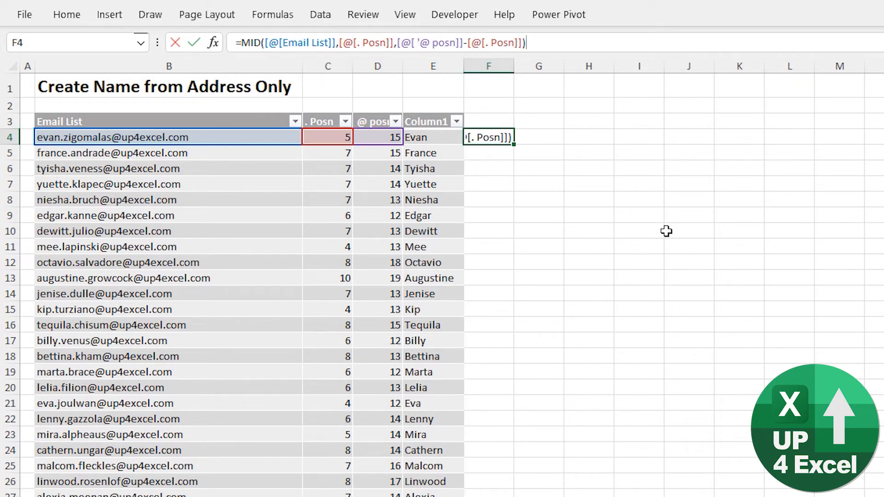
pyautogui.press('Return')
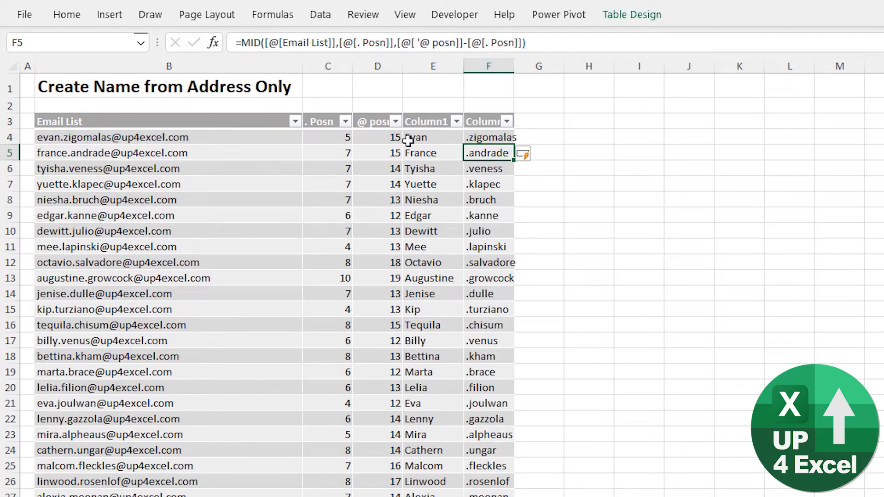
pyautogui.doubleClick(516, 67)
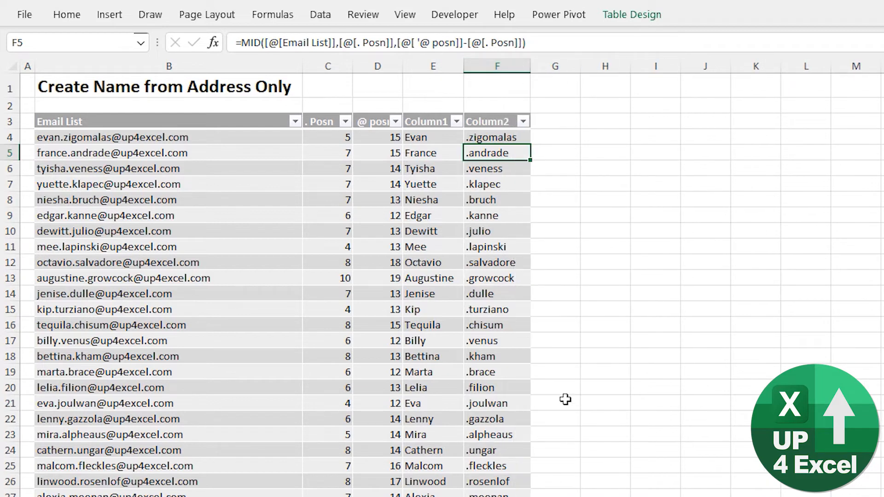
# - Add +1 to the start position in F4's MID formula so extraction begins after the dot
pyautogui.press('Up')
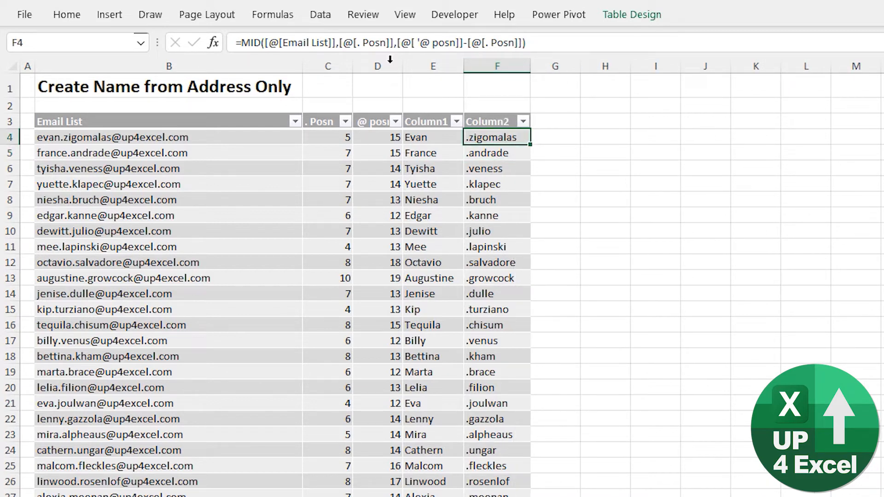
pyautogui.click(391, 44)
pyautogui.write('+1')
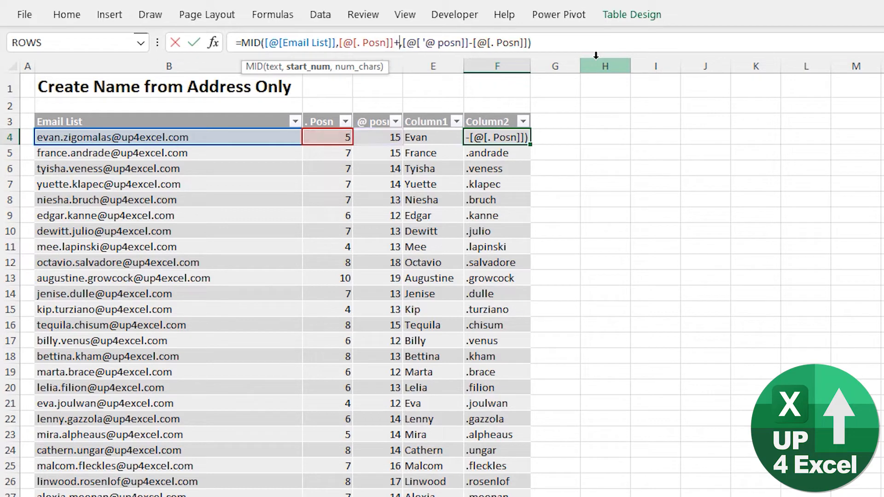
pyautogui.press('Return')
# - Subtract 1 from the character count in F4's MID formula to exclude the @ sign
pyautogui.press('Up')
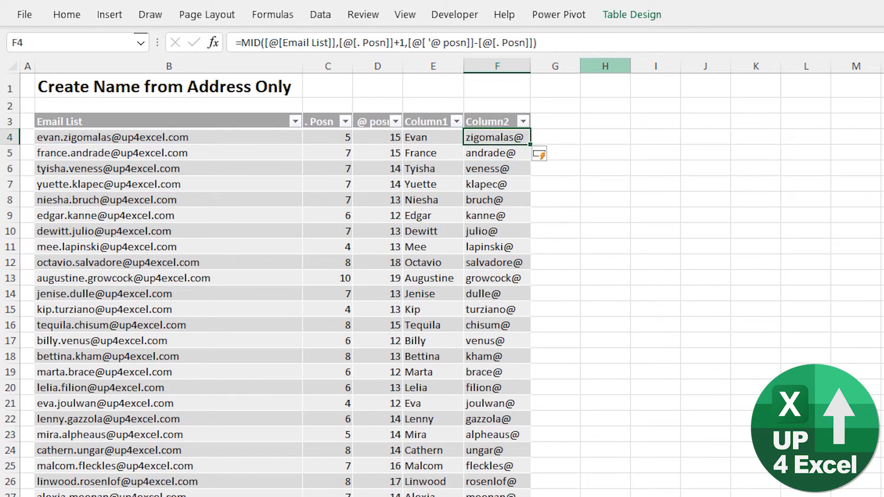
pyautogui.click(535, 43)
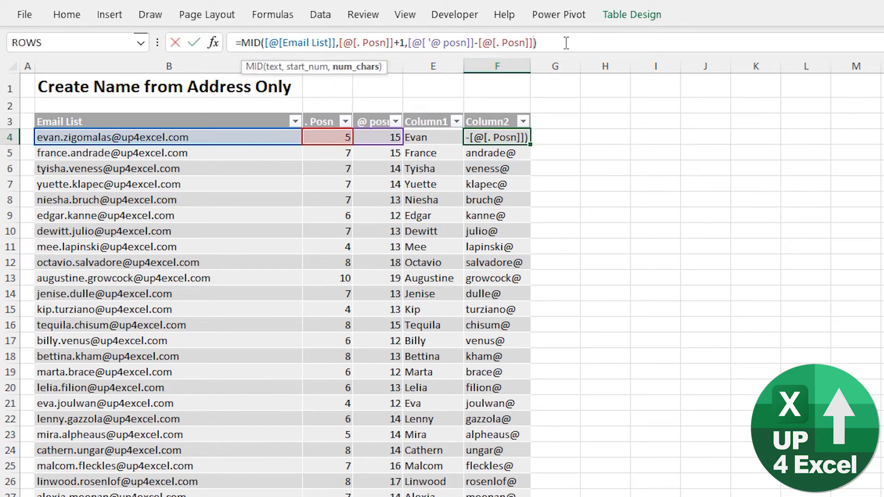
pyautogui.write('-1')
pyautogui.press('Return')
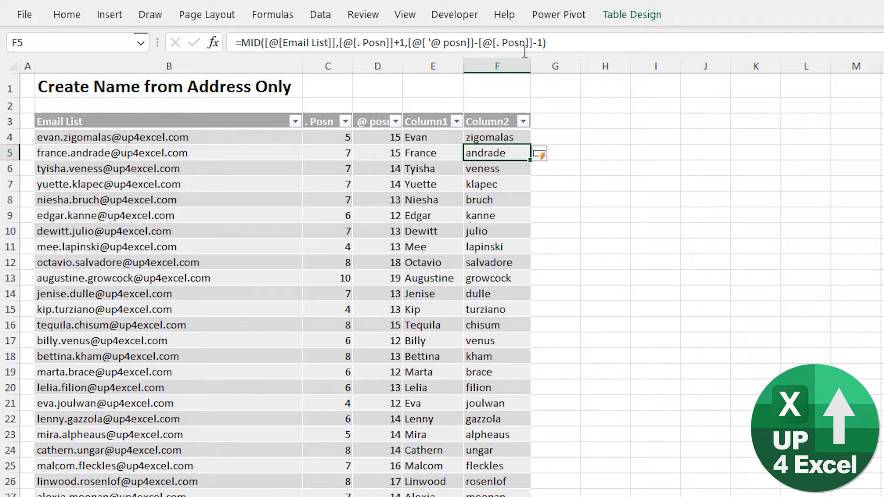
# - Wrap the MID formula in F4 with PROPER so the extracted last names use proper case
pyautogui.click(484, 135)
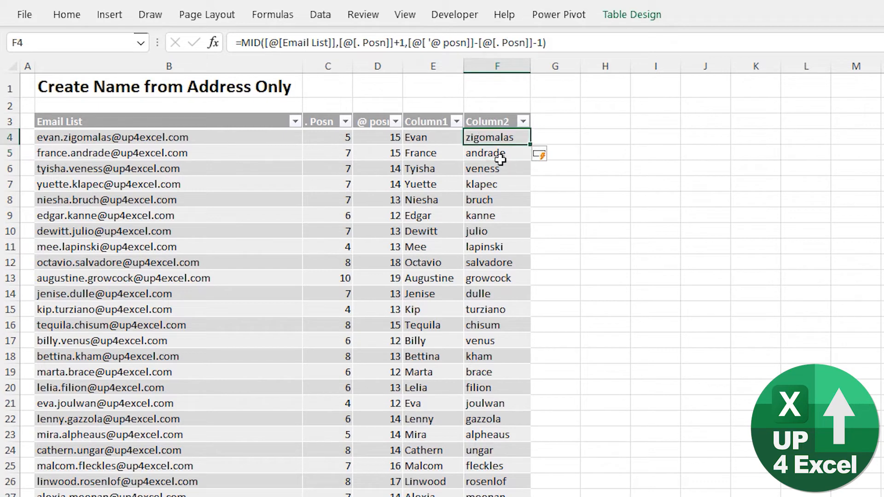
pyautogui.click(236, 42)
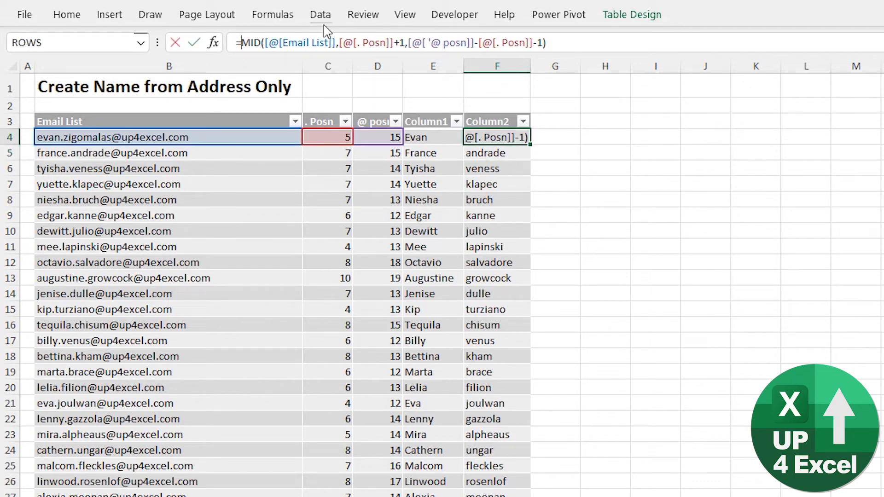
pyautogui.write('pro')
pyautogui.press('Down')
pyautogui.press('Down')
pyautogui.press('Tab')
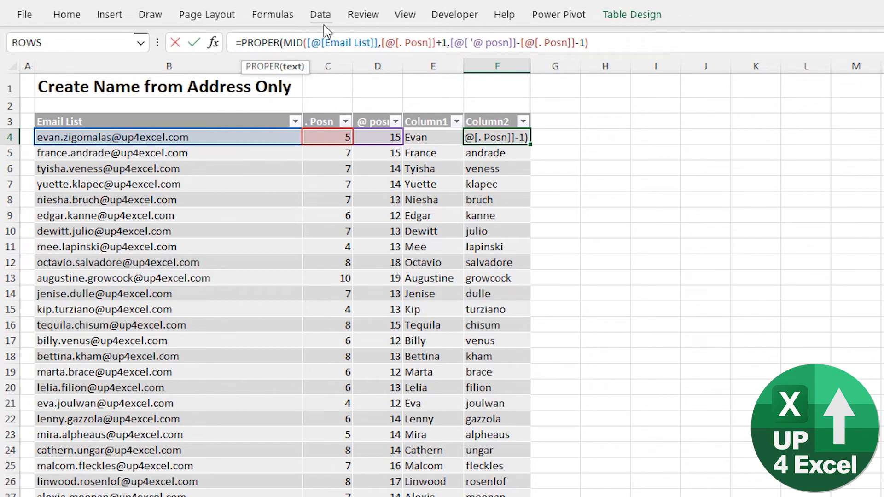
pyautogui.write(')')
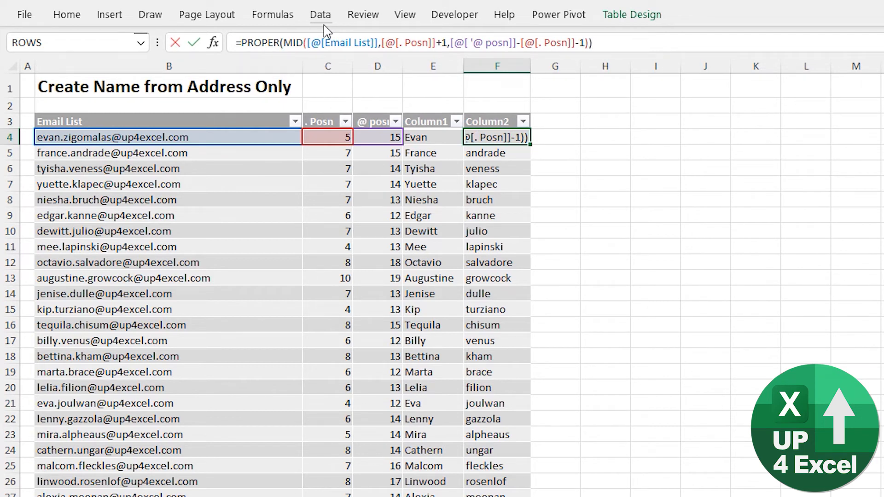
pyautogui.press('Return')
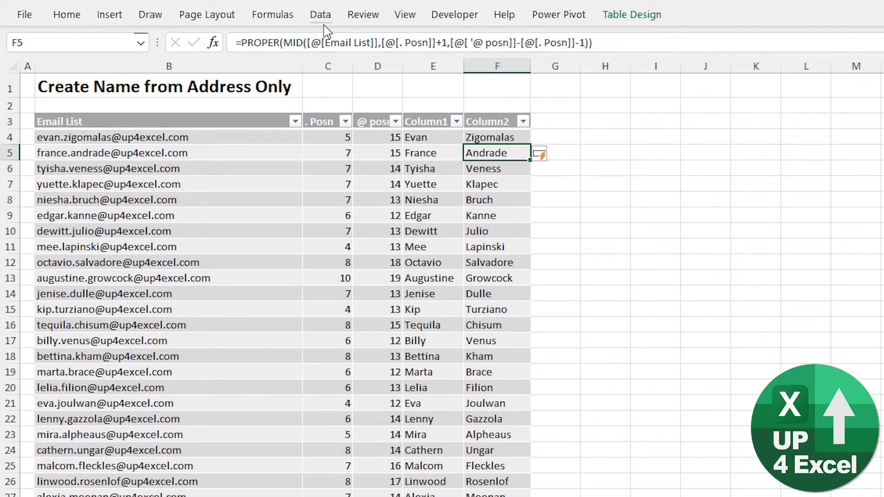
pyautogui.press('Up')
pyautogui.press('Left')
pyautogui.press('Right')
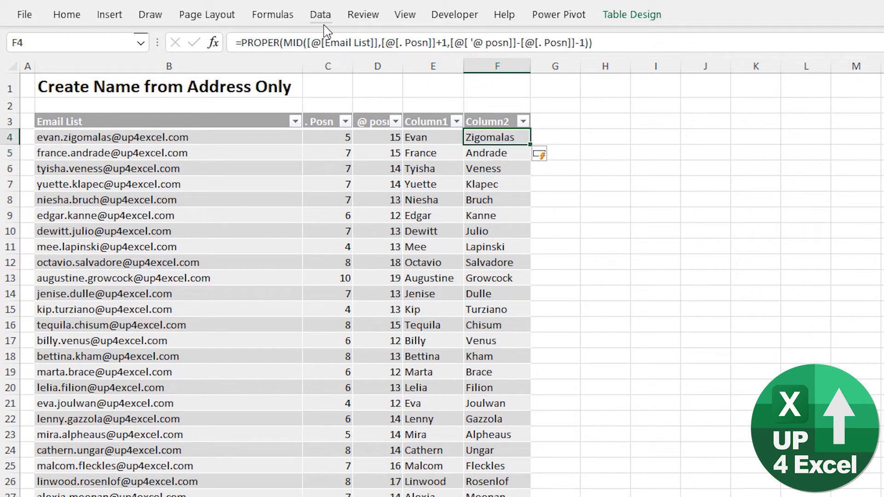
pyautogui.press('Right')
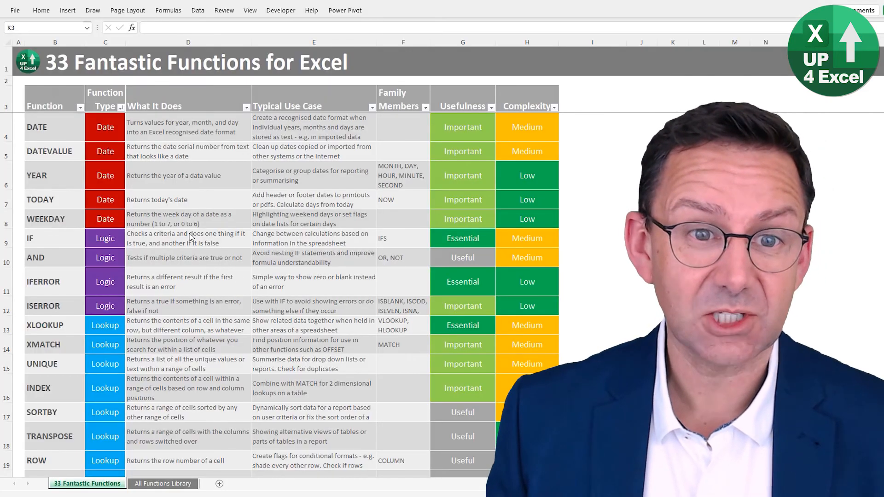
# - Examine the 33 Fantastic Functions sheet, including each function's type, purpose, typical use case, family members, usefulness and complexity
pyautogui.scroll(-1, 190, 236)
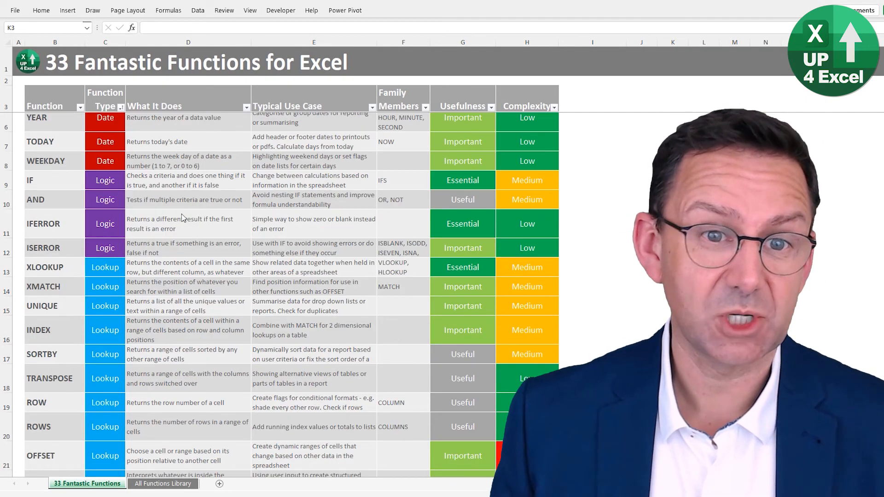
pyautogui.scroll(1, 183, 217)
pyautogui.scroll(-2, 93, 213)
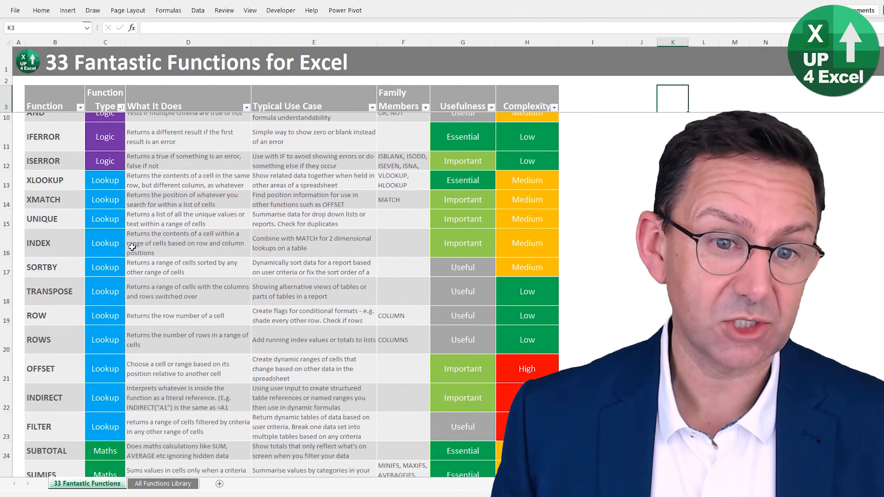
pyautogui.click(104, 181)
pyautogui.click(172, 177)
pyautogui.click(304, 170)
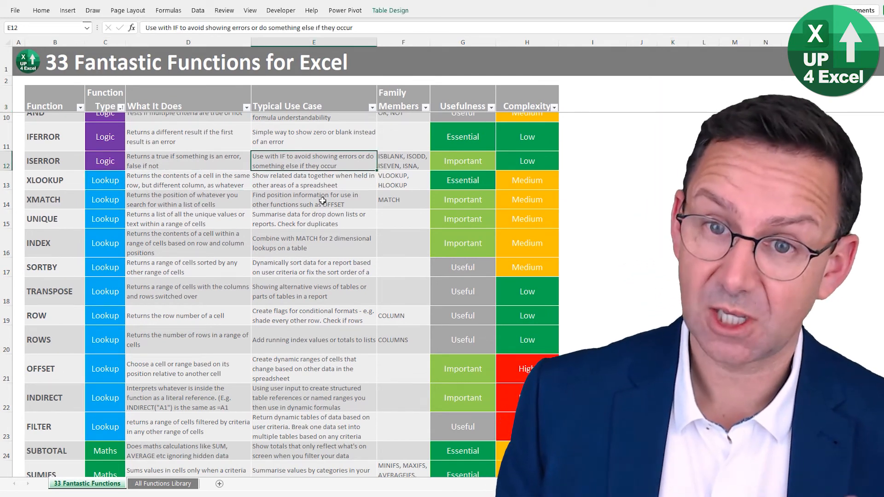
pyautogui.press('Right')
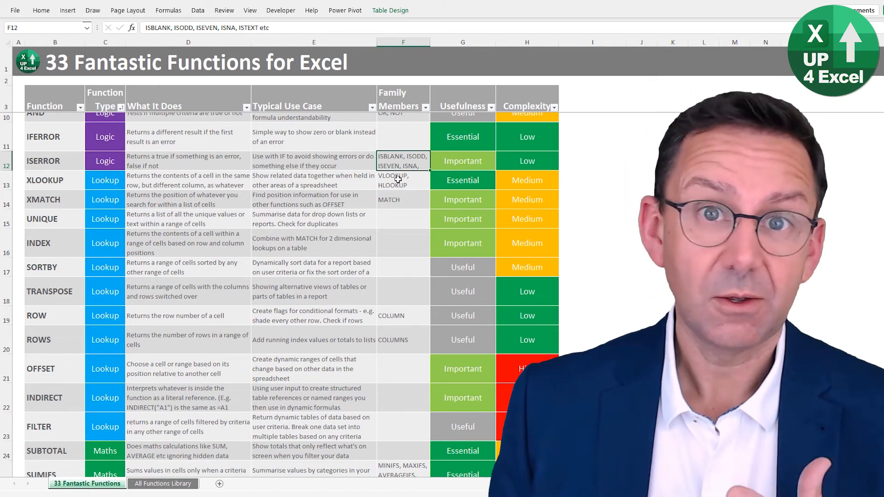
pyautogui.click(453, 200)
pyautogui.scroll(-1, 497, 243)
pyautogui.scroll(3, 498, 242)
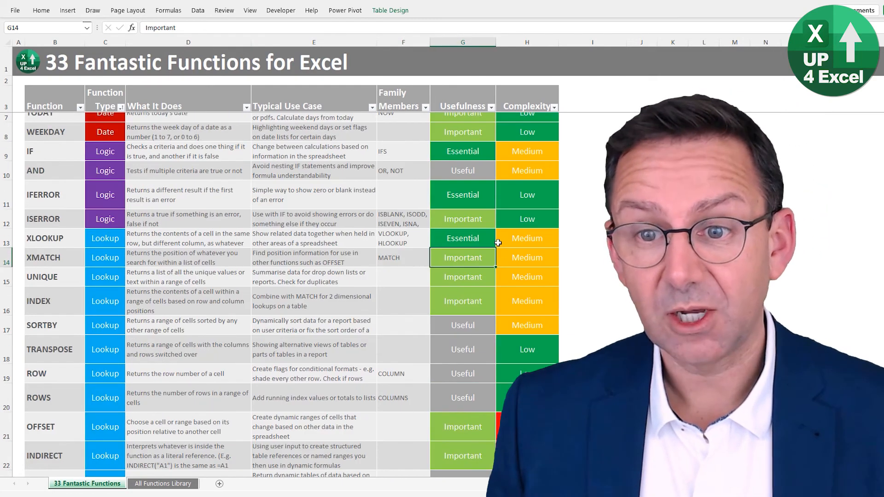
pyautogui.click(514, 247)
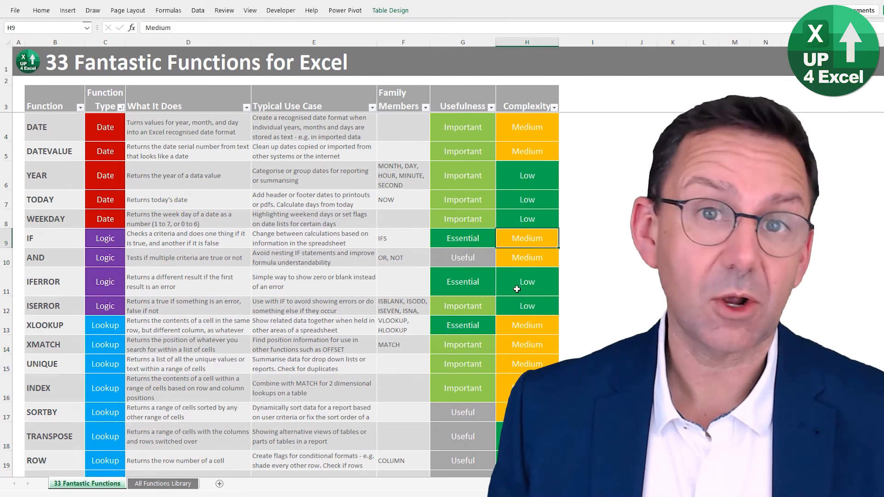
# - Show the All Functions Library sheet and examine its function list and Microsoft descriptions
pyautogui.click(146, 484)
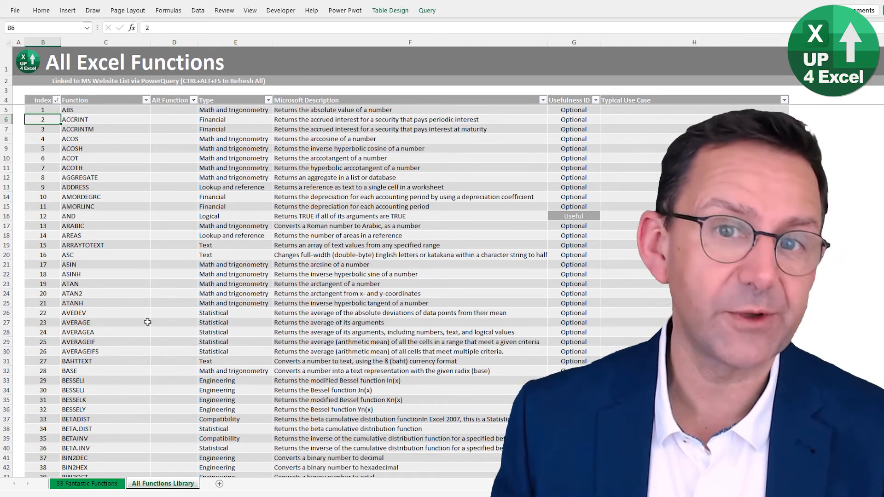
pyautogui.click(343, 171)
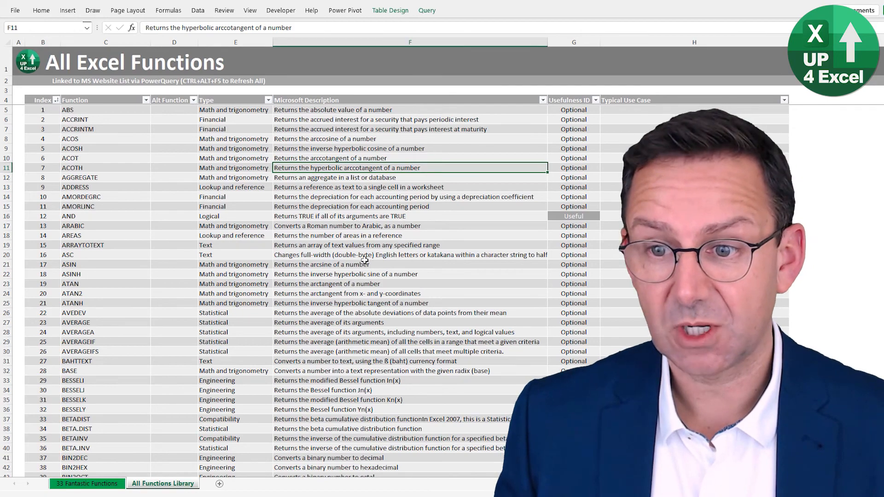
pyautogui.scroll(-7, 366, 276)
pyautogui.scroll(7, 385, 333)
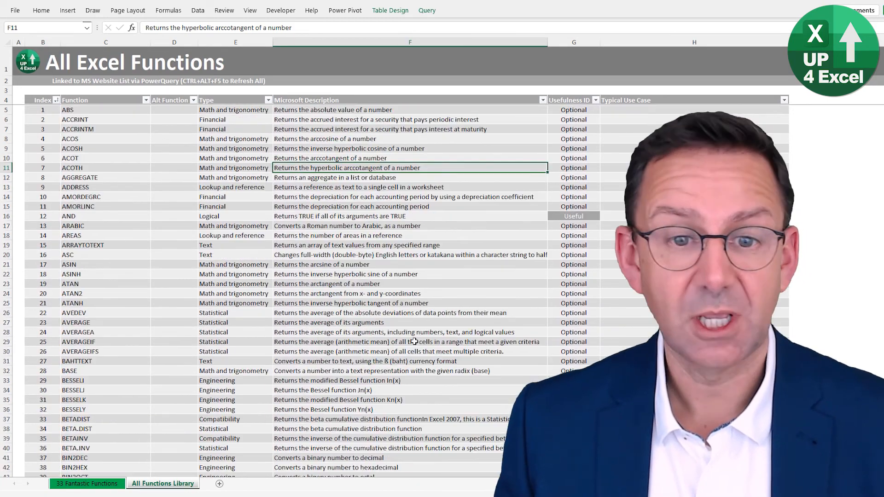
pyautogui.scroll(-6, 532, 304)
pyautogui.scroll(-6, 609, 261)
# - Look through the Usefulness ID ratings across the functions library, then return to the 33 Fantastic Functions sheet
pyautogui.click(569, 253)
pyautogui.scroll(-7, 594, 285)
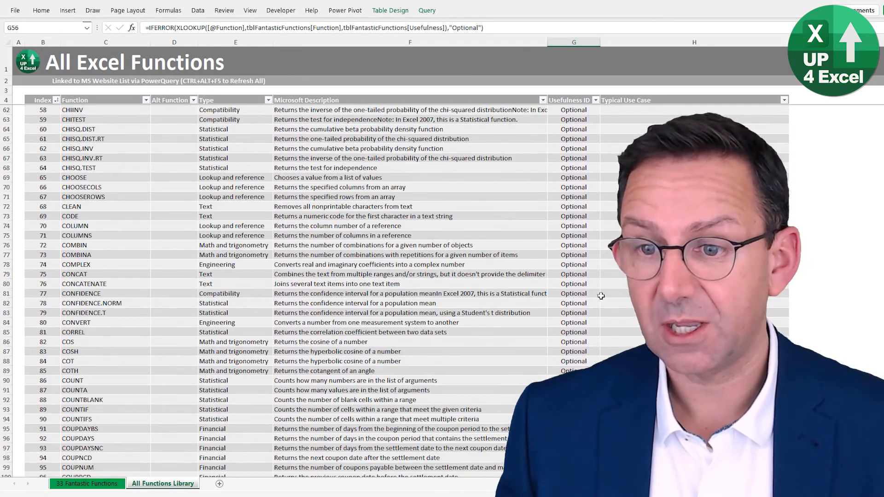
pyautogui.scroll(-10, 587, 284)
pyautogui.click(587, 284)
pyautogui.press('pagedown')
pyautogui.press('pagedown')
pyautogui.press('pagedown')
pyautogui.press('pageup')
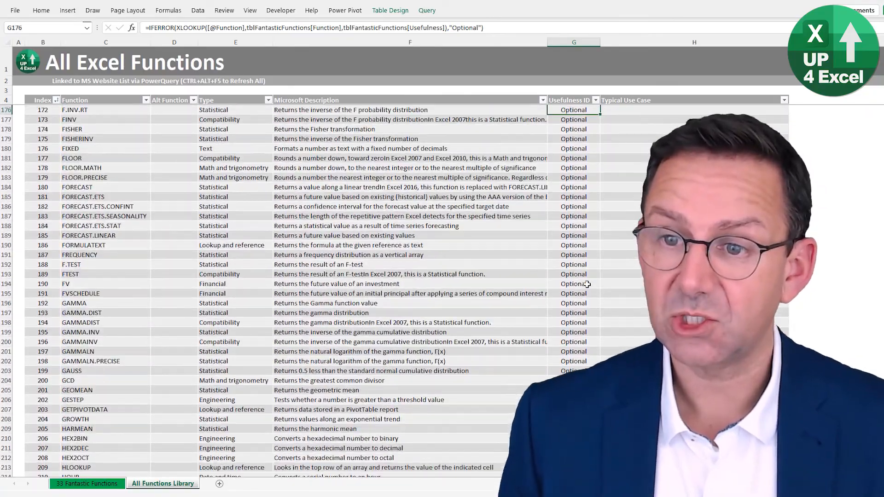
pyautogui.press('pagedown')
pyautogui.press('pageup')
pyautogui.press('pageup')
pyautogui.press('pageup')
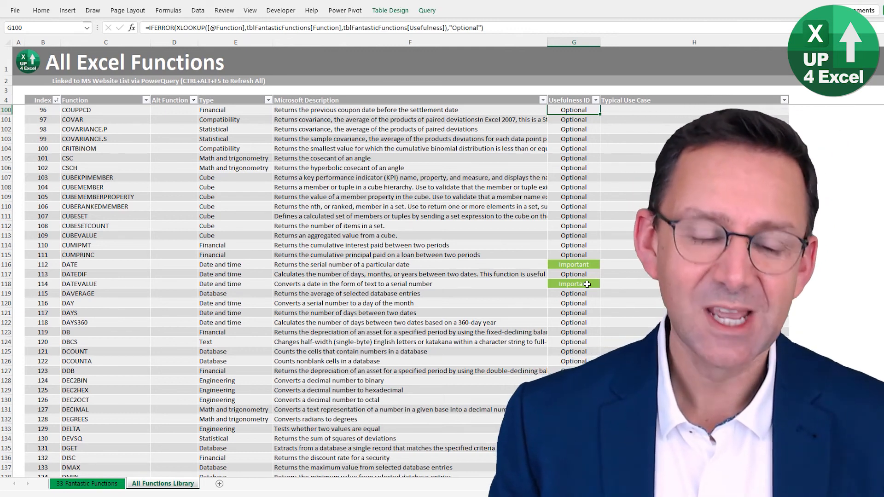
pyautogui.hotkey('ctrl', 'pageup')
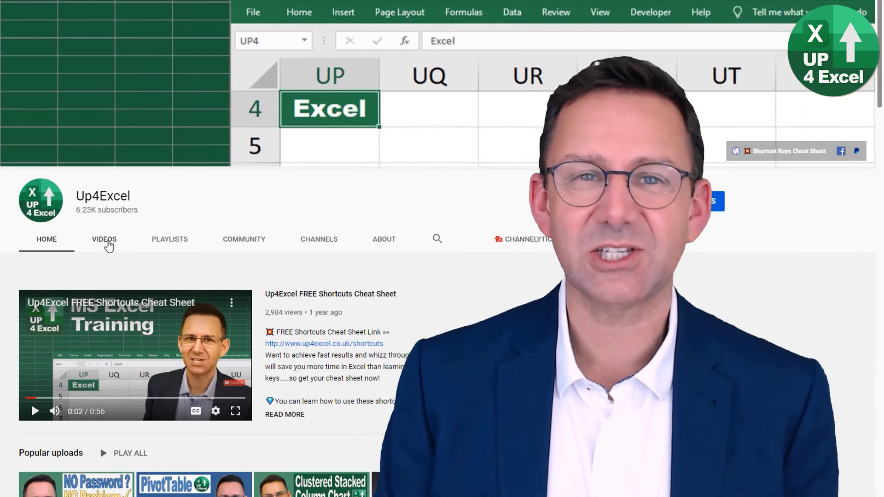
# - Show the Up4Excel YouTube channel's videos and browse the uploads
pyautogui.click(107, 242)
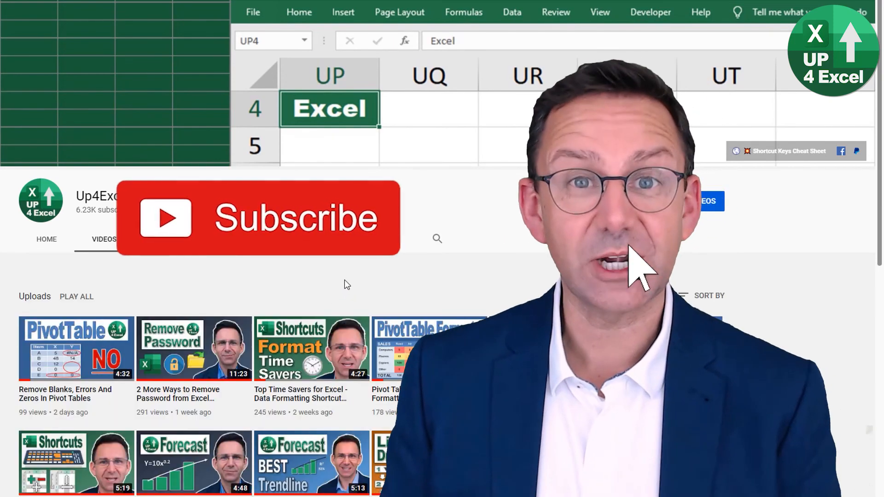
pyautogui.scroll(-5, 368, 280)
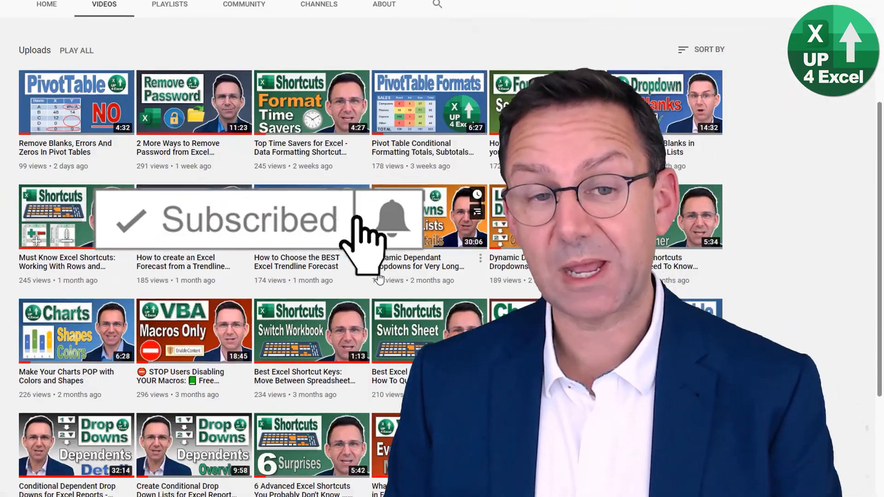
pyautogui.scroll(-5, 378, 278)
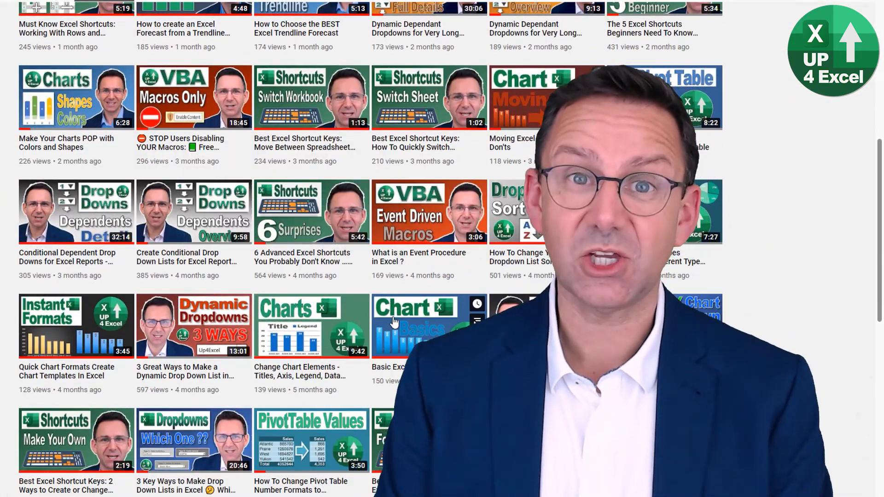
pyautogui.scroll(7, 393, 323)
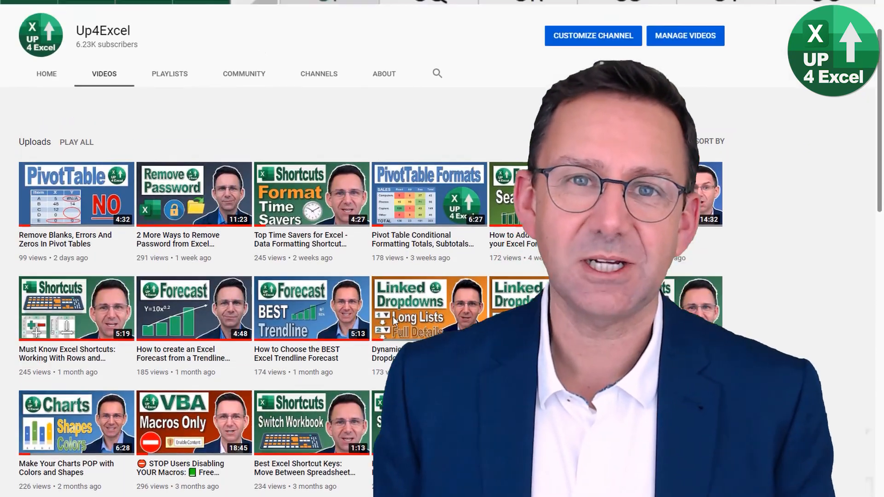